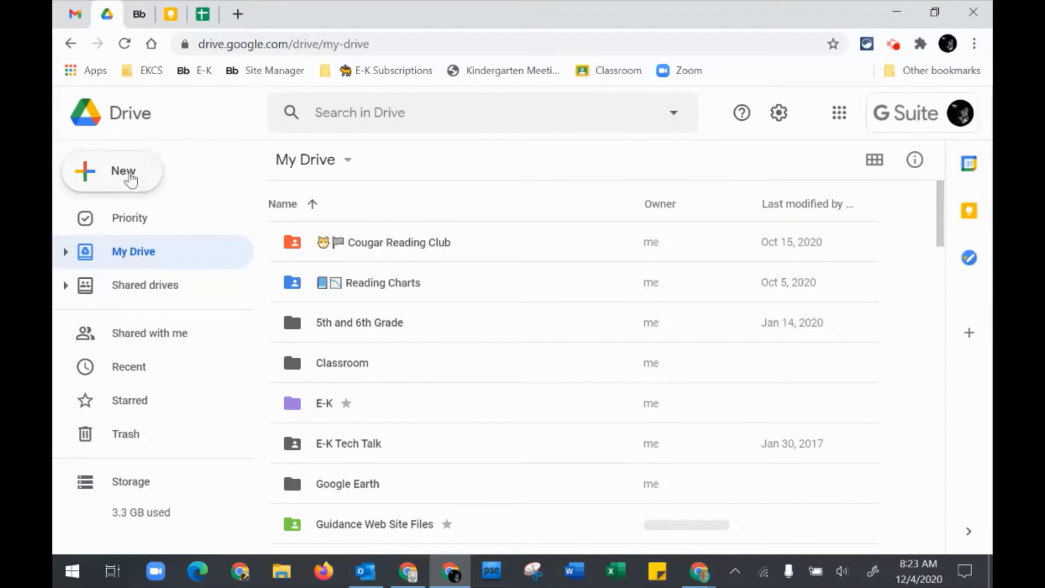
Create a new SMART Learning Suite file from Google Drive's New > More menu.
{"action": "left_click", "coordinate": [131, 178]}
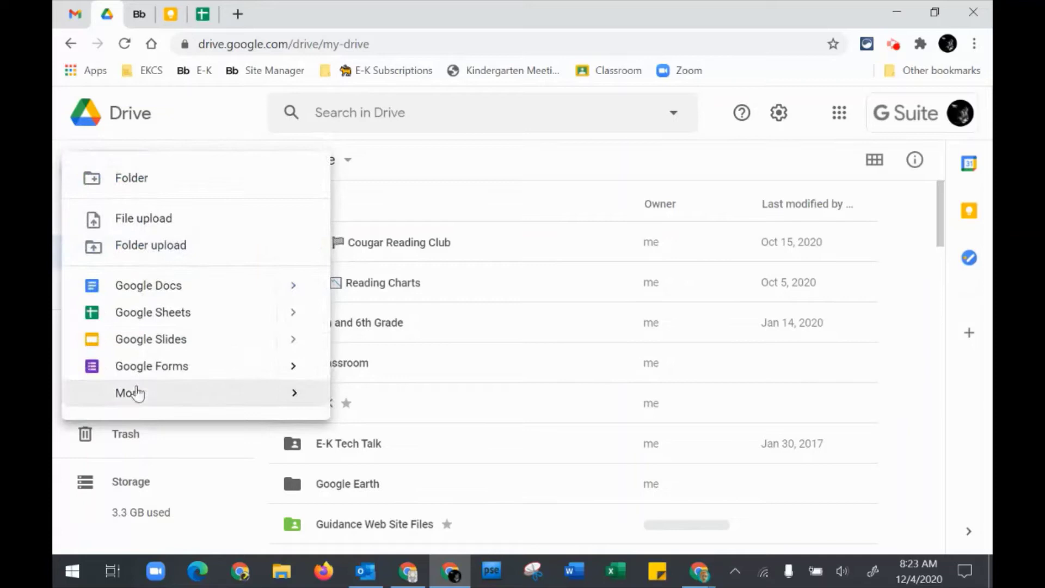
{"action": "mouse_move", "coordinate": [135, 399]}
{"action": "scroll", "coordinate": [424, 481], "scroll_direction": "down", "scroll_amount": 3}
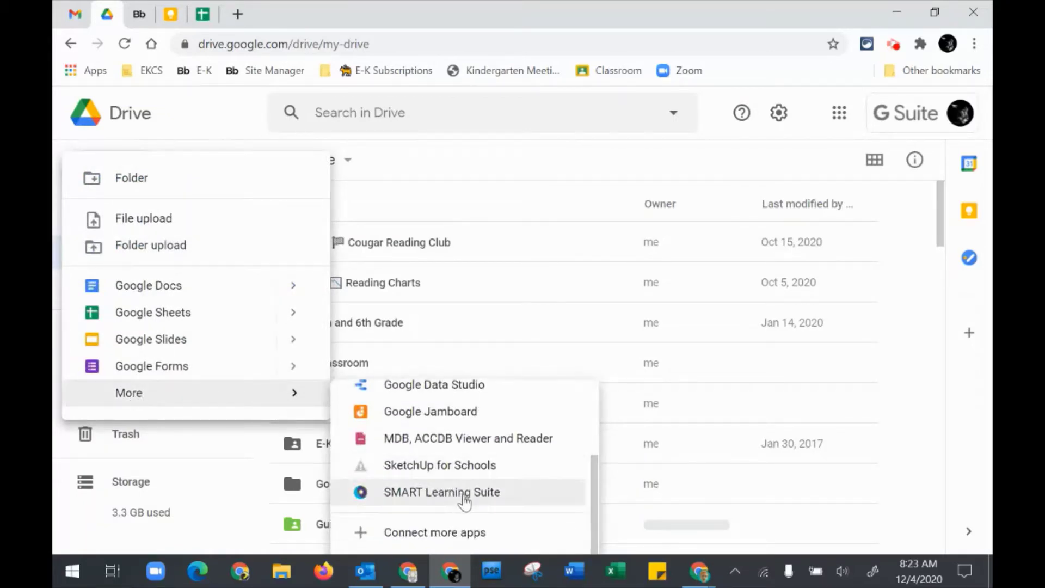
{"action": "left_click", "coordinate": [463, 498]}
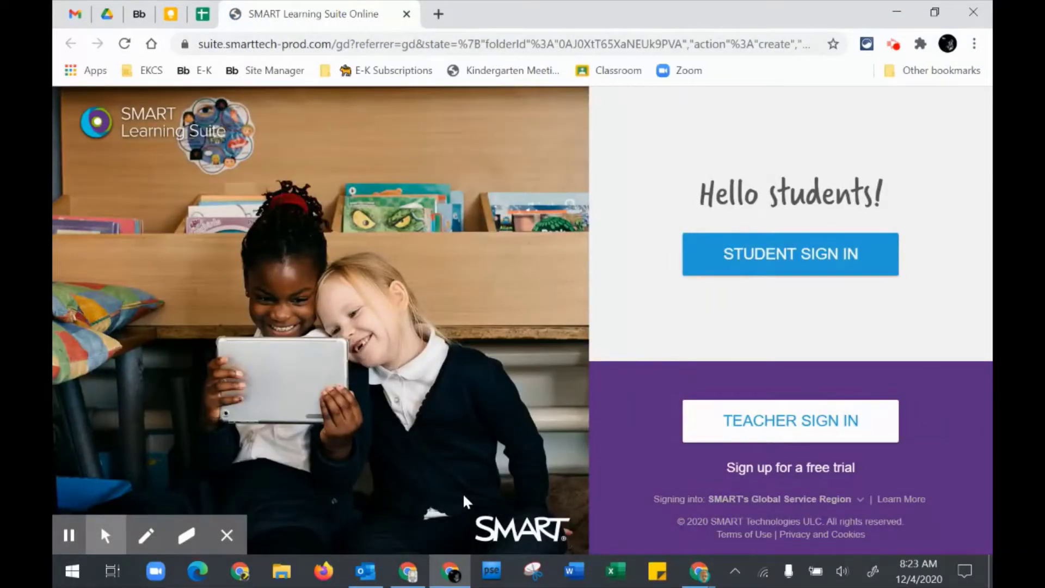
Sign in to SMART Learning Suite Online as a teacher with the school account.
{"action": "left_click", "coordinate": [784, 432]}
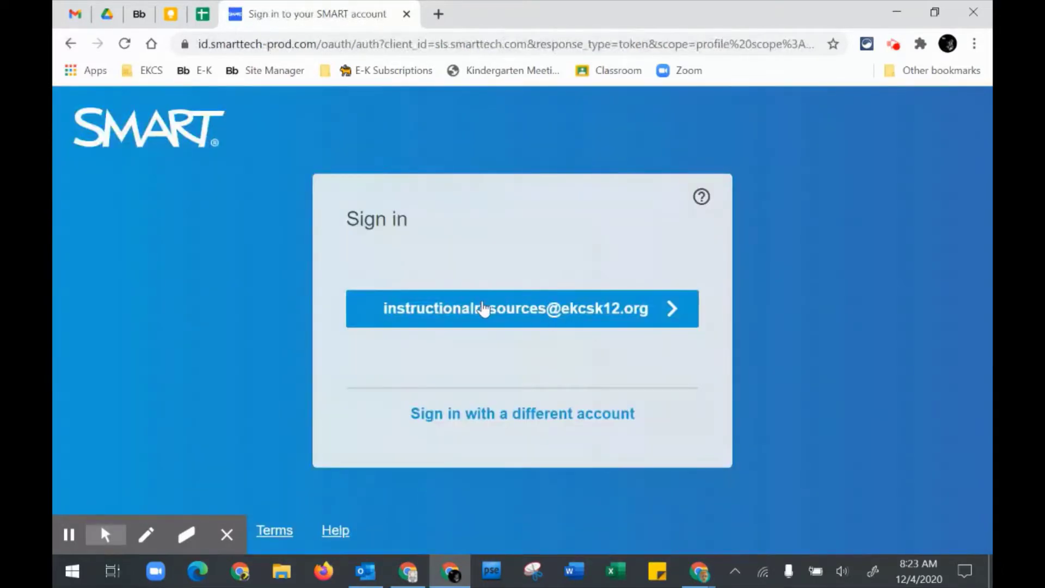
{"action": "left_click", "coordinate": [483, 308]}
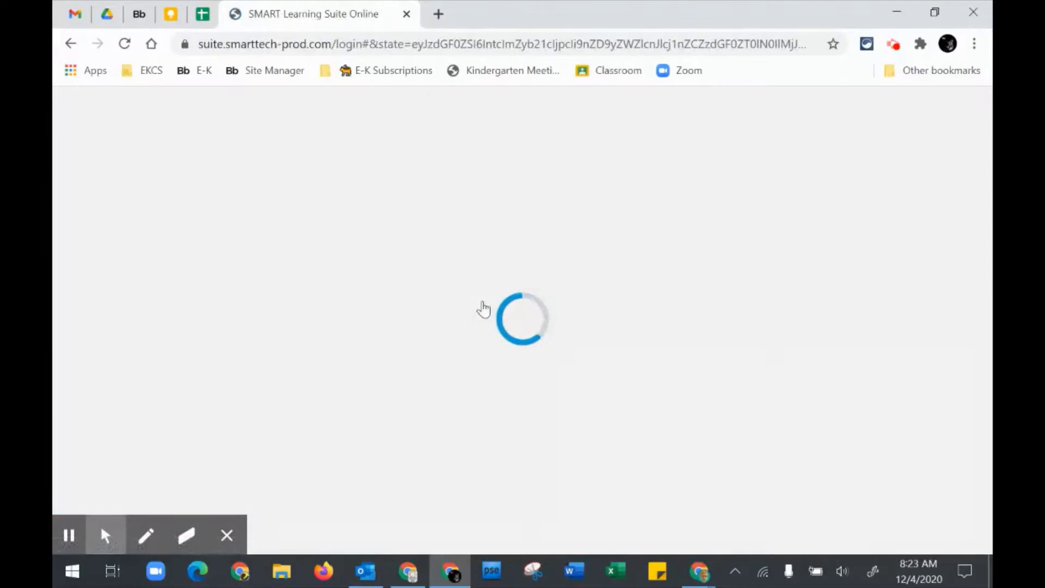
{"action": "left_click", "coordinate": [226, 536]}
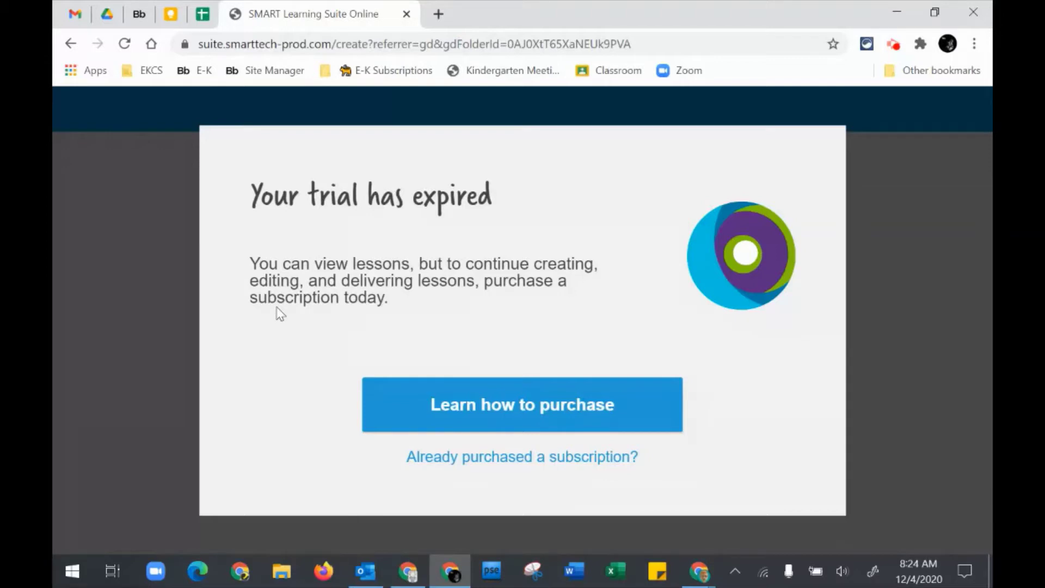
On the Add content page, zoom out one step and expand the Import resource card.
{"action": "left_click", "coordinate": [407, 582]}
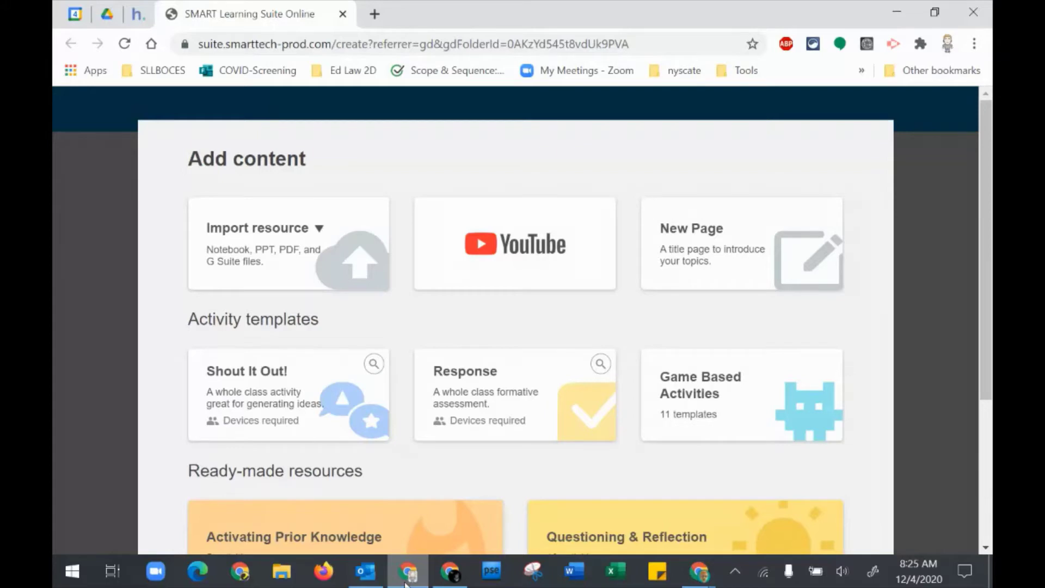
{"action": "key", "text": "ctrl+minus"}
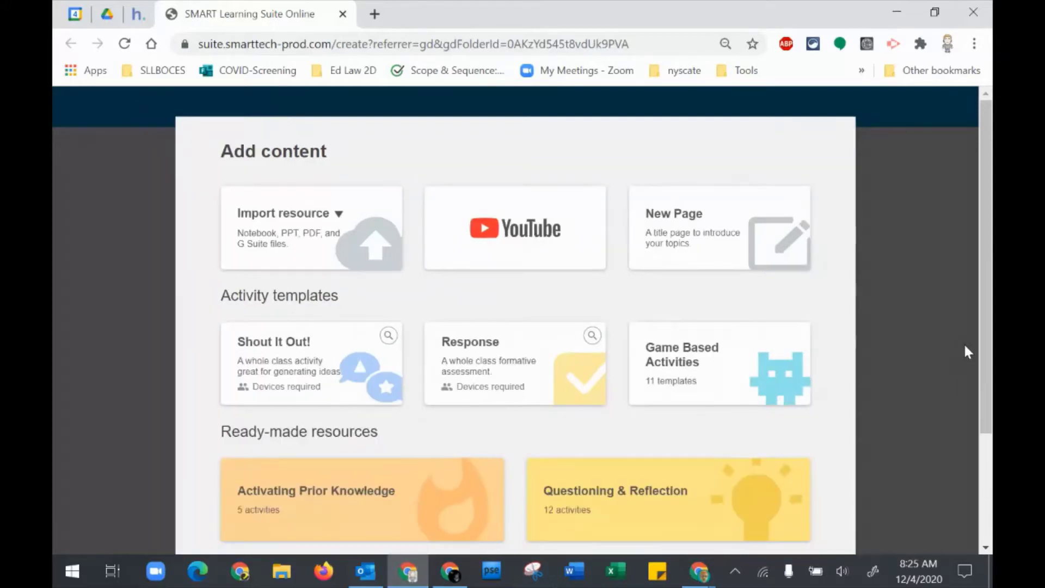
{"action": "left_click", "coordinate": [303, 244]}
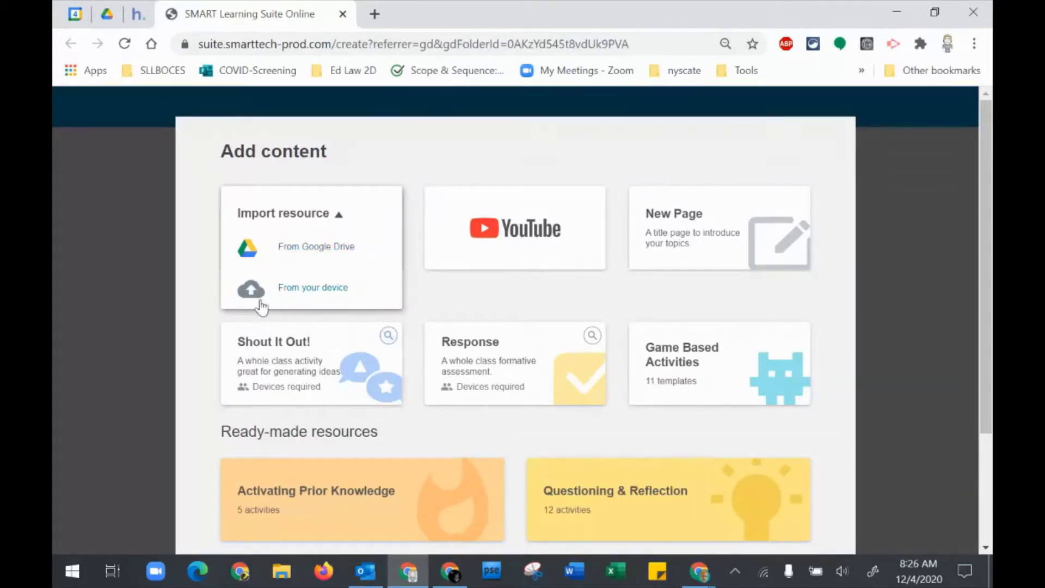
Import 'Grade 2 Mathematics Module 2 Topic C Lesson 7-Self Paced' from the device's Desktop.
{"action": "left_click", "coordinate": [303, 290]}
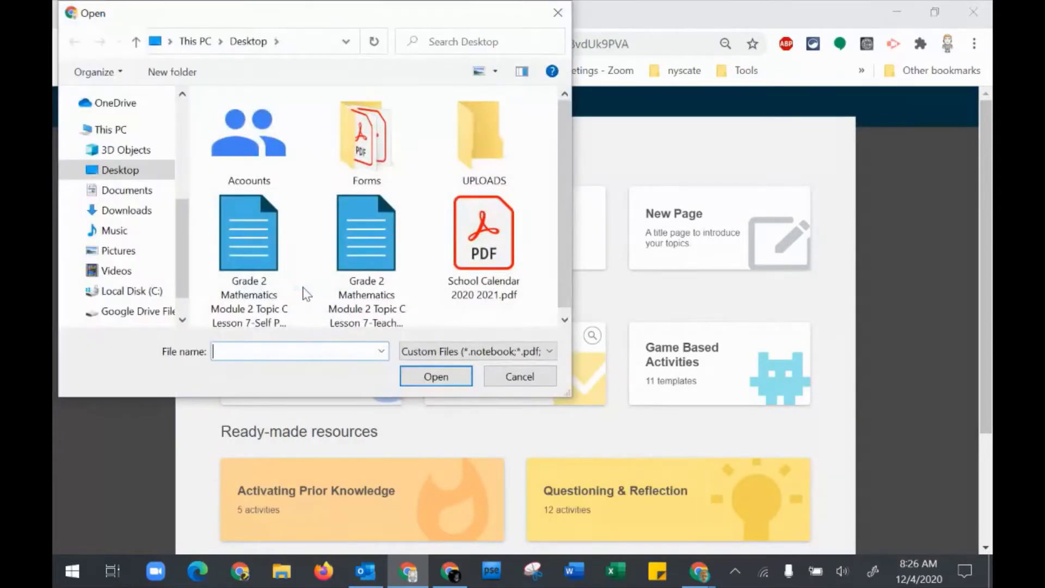
{"action": "double_click", "coordinate": [262, 254]}
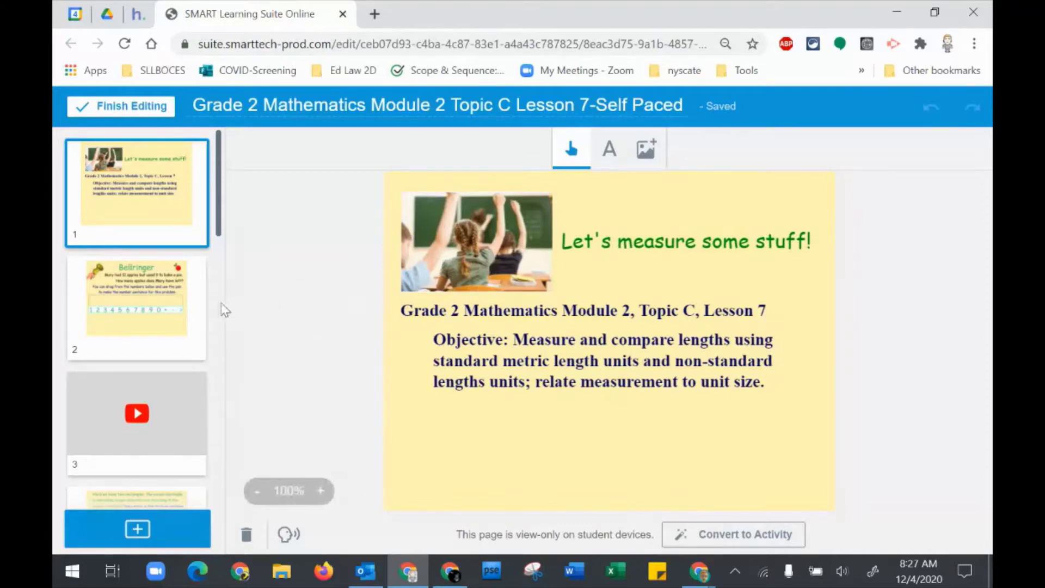
Convert page 2, the Bellringer apples problem, into an individual Handout activity.
{"action": "left_click", "coordinate": [153, 322]}
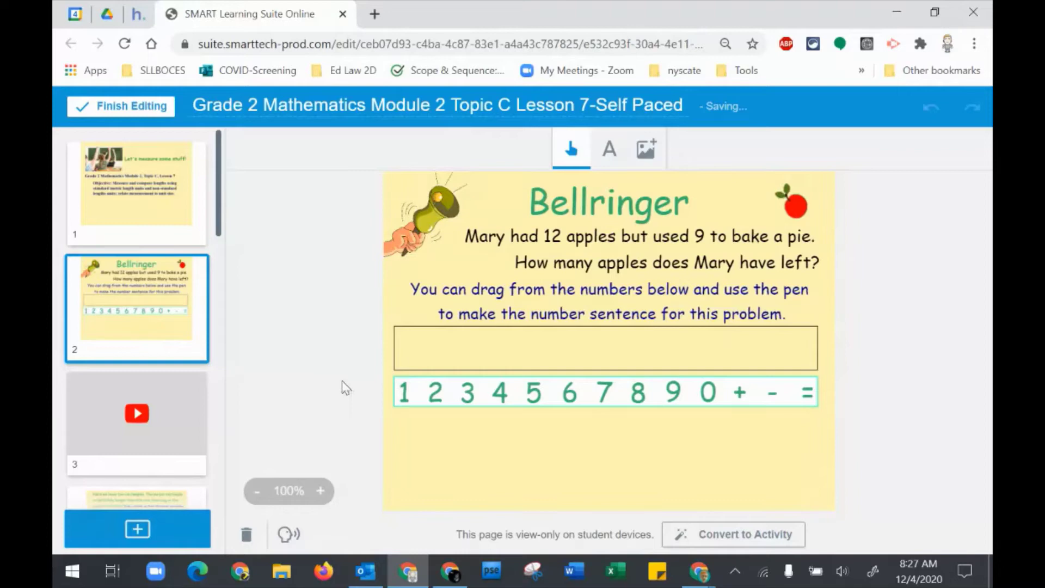
{"action": "left_click", "coordinate": [716, 532]}
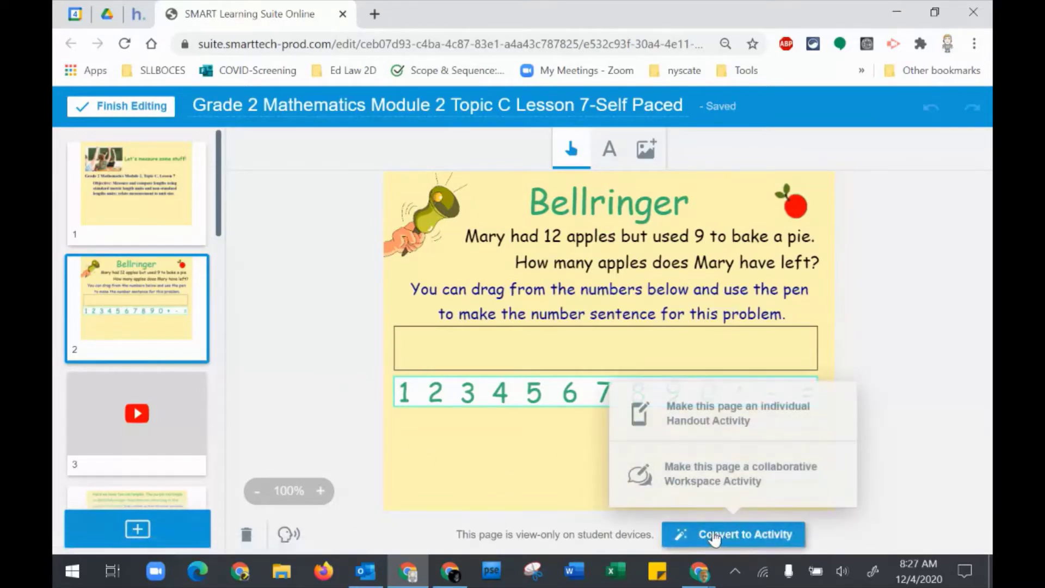
{"action": "left_click", "coordinate": [706, 421]}
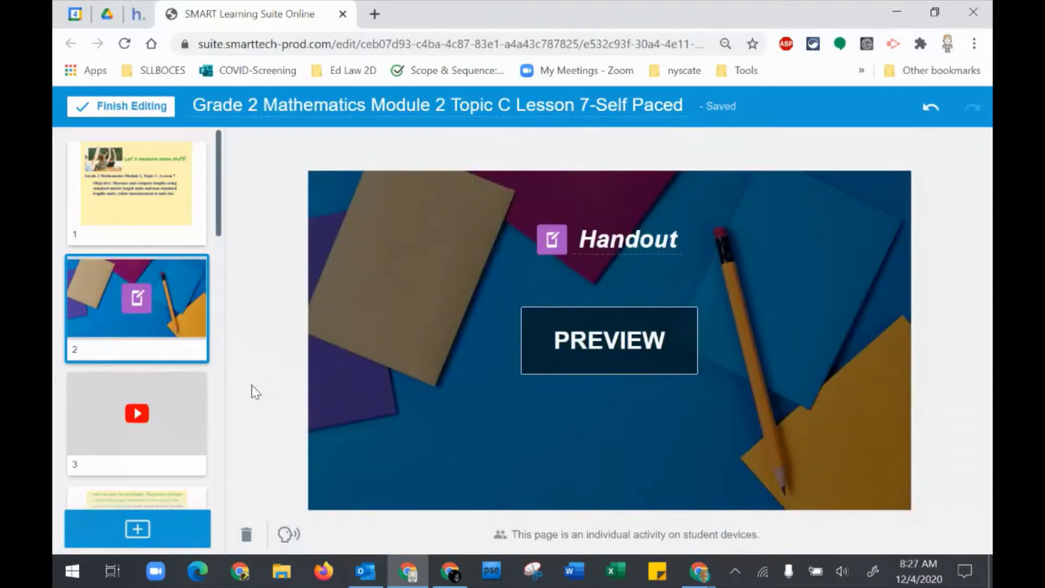
Preview the handout as a student and drag four 1 tiles into the answer box.
{"action": "left_click", "coordinate": [606, 353]}
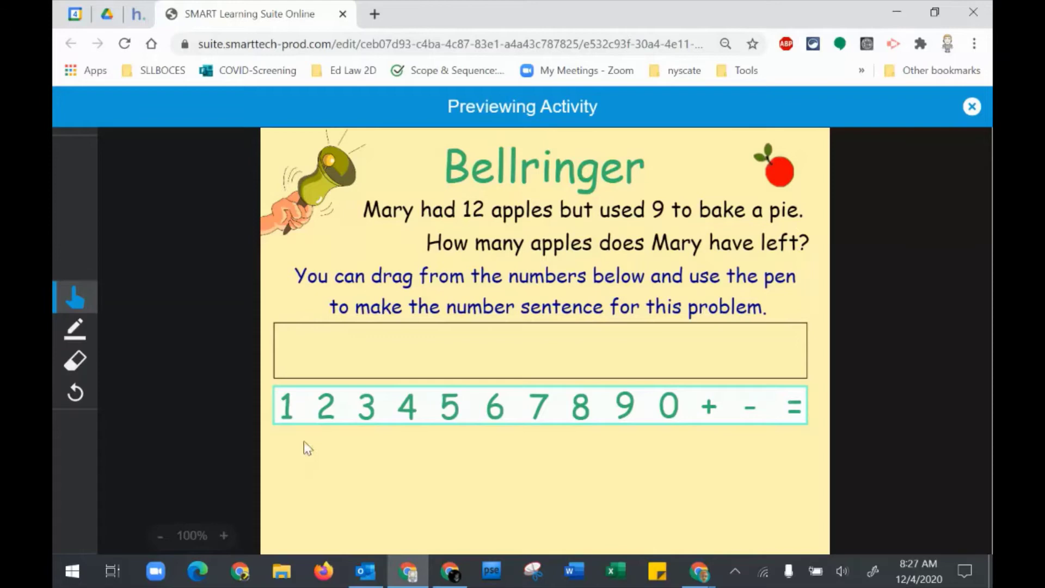
{"action": "left_click_drag", "start_coordinate": [290, 415], "coordinate": [316, 348]}
{"action": "left_click_drag", "start_coordinate": [290, 416], "coordinate": [322, 350]}
{"action": "left_click_drag", "start_coordinate": [290, 414], "coordinate": [367, 343]}
{"action": "left_click_drag", "start_coordinate": [290, 416], "coordinate": [367, 375]}
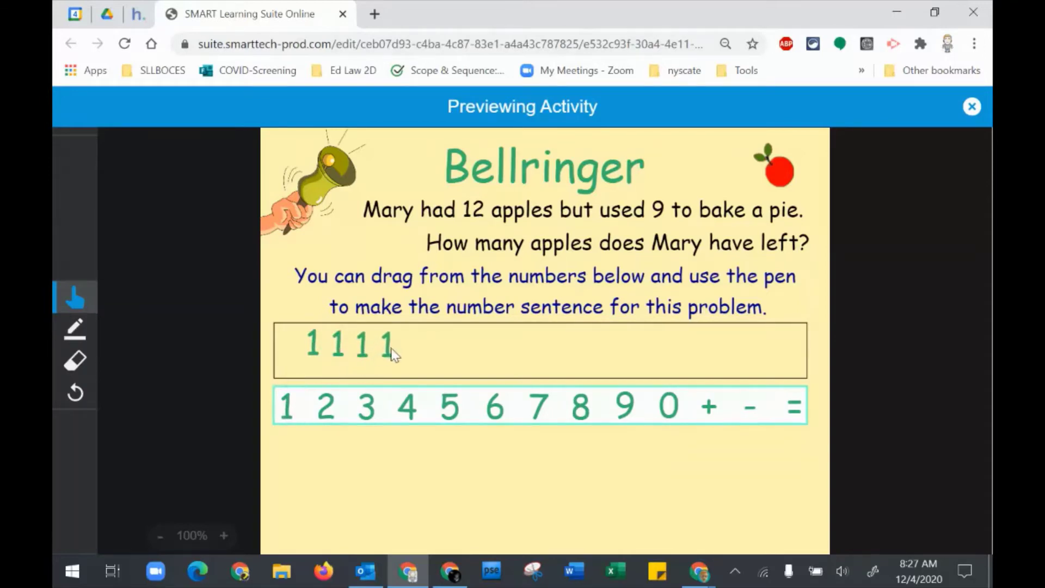
{"action": "left_click_drag", "start_coordinate": [391, 348], "coordinate": [394, 346]}
Add a plus sign and an 8 after the ones, then place two apples below.
{"action": "left_click_drag", "start_coordinate": [537, 332], "coordinate": [411, 329]}
{"action": "left_click_drag", "start_coordinate": [578, 415], "coordinate": [467, 353]}
{"action": "left_click_drag", "start_coordinate": [780, 173], "coordinate": [593, 492]}
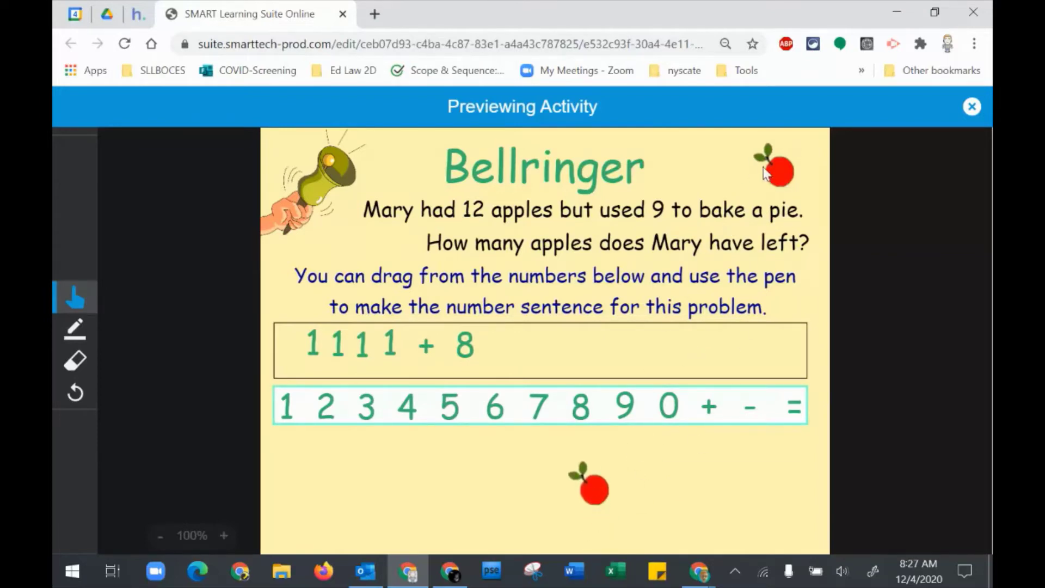
{"action": "left_click_drag", "start_coordinate": [772, 173], "coordinate": [516, 512]}
Close the preview, test-drag the 4cm label on the rectangles page, then delete the copy.
{"action": "left_click", "coordinate": [971, 107]}
{"action": "left_click", "coordinate": [171, 423]}
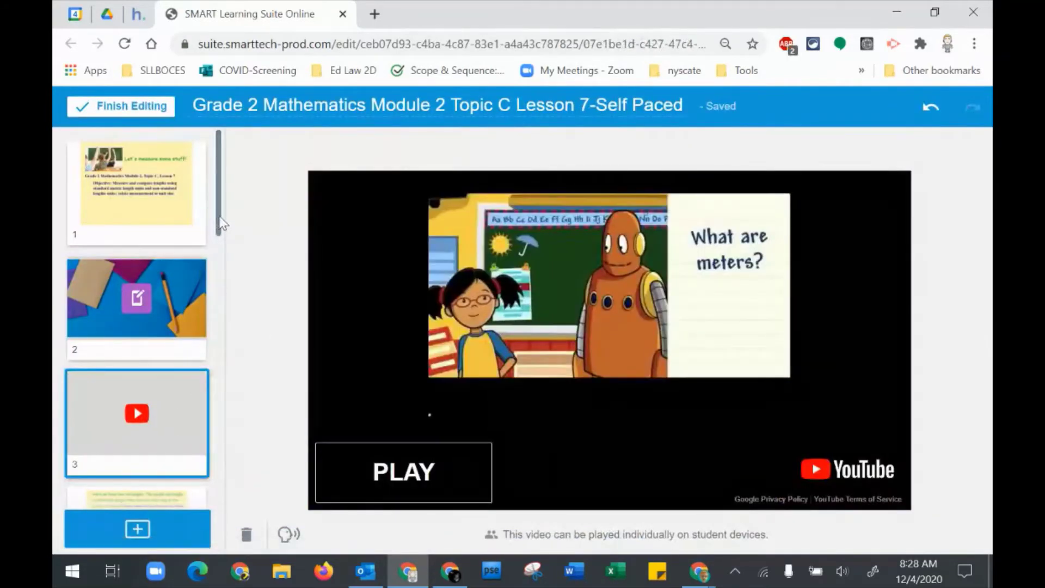
{"action": "left_click_drag", "start_coordinate": [220, 223], "coordinate": [228, 294]}
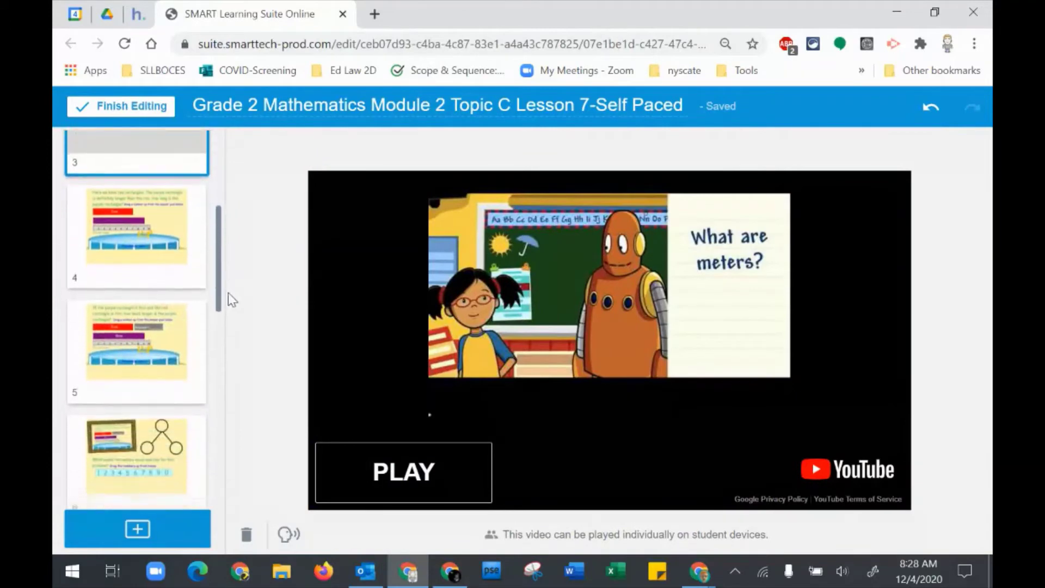
{"action": "left_click", "coordinate": [128, 243]}
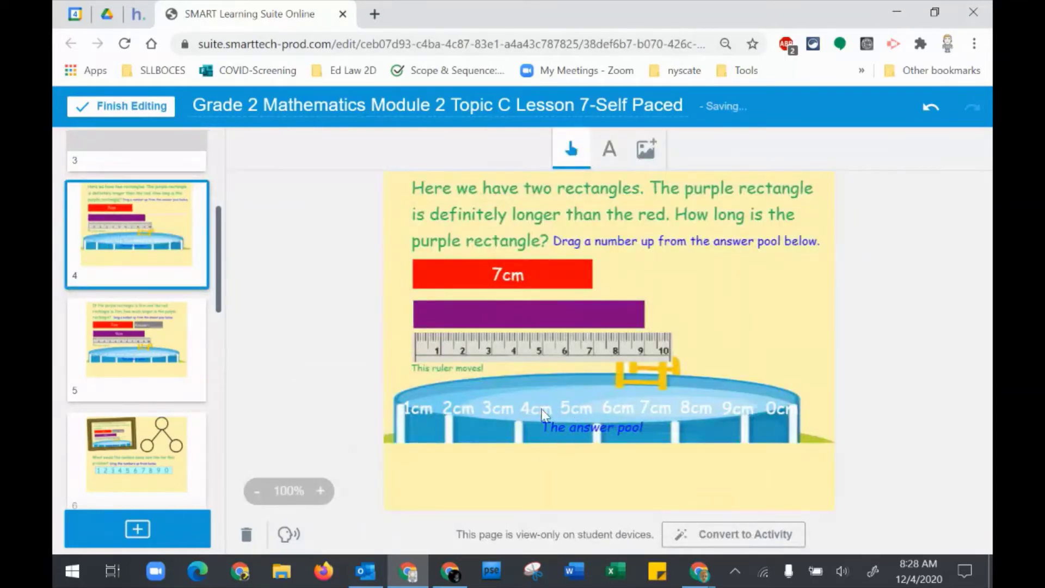
{"action": "left_click_drag", "start_coordinate": [540, 411], "coordinate": [680, 278]}
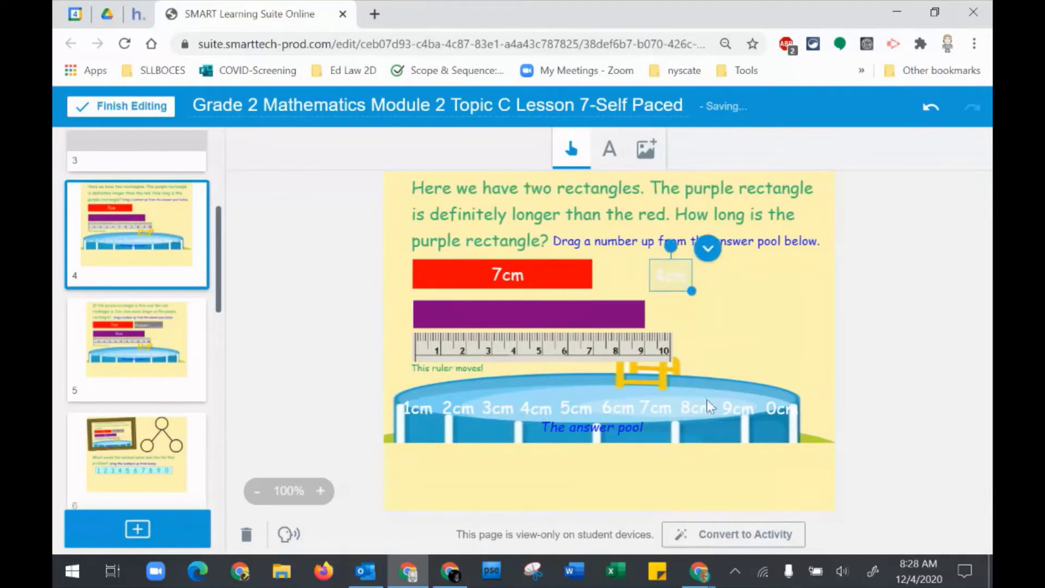
{"action": "key", "text": "Delete"}
{"action": "left_click", "coordinate": [612, 356]}
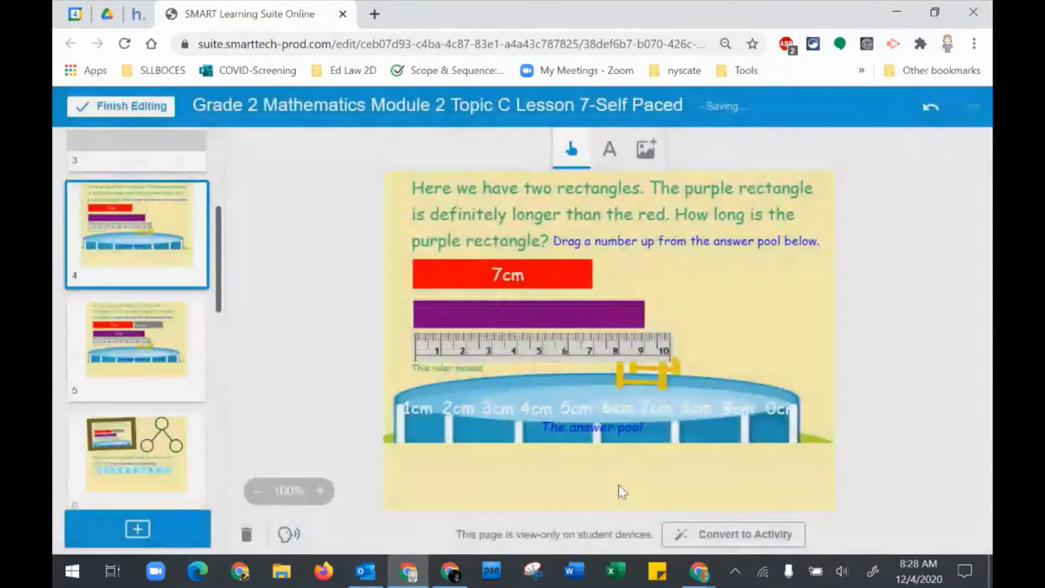
Make page 4, the number bond page and the tally marks page individual Handout activities.
{"action": "left_click", "coordinate": [729, 534]}
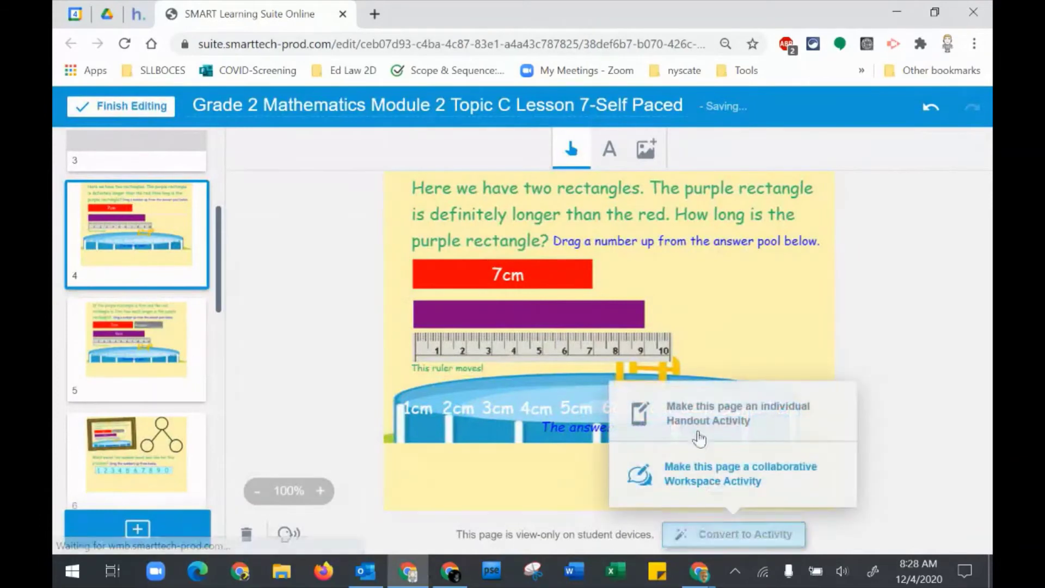
{"action": "left_click", "coordinate": [692, 418]}
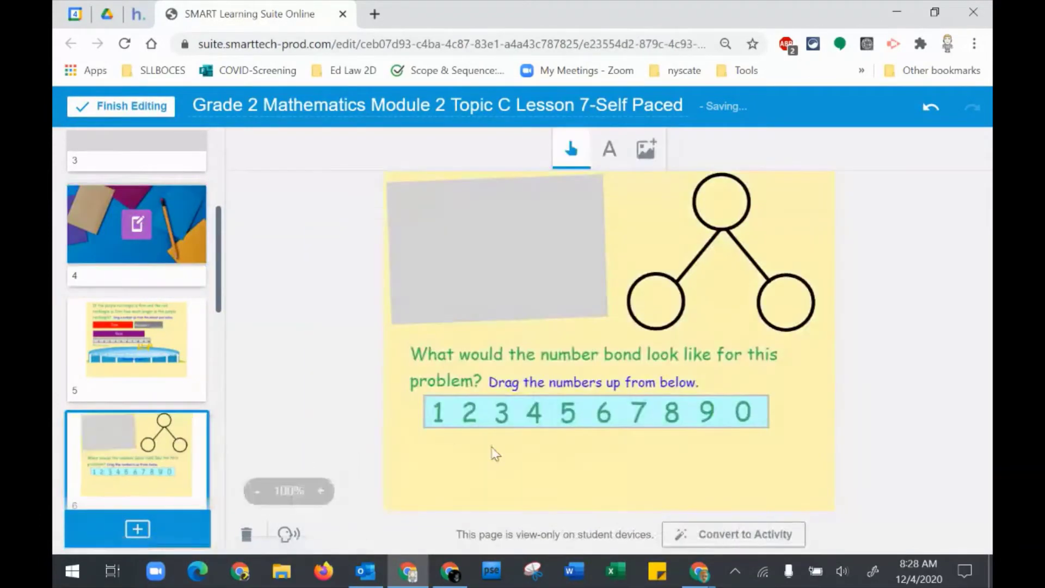
{"action": "left_click", "coordinate": [678, 533]}
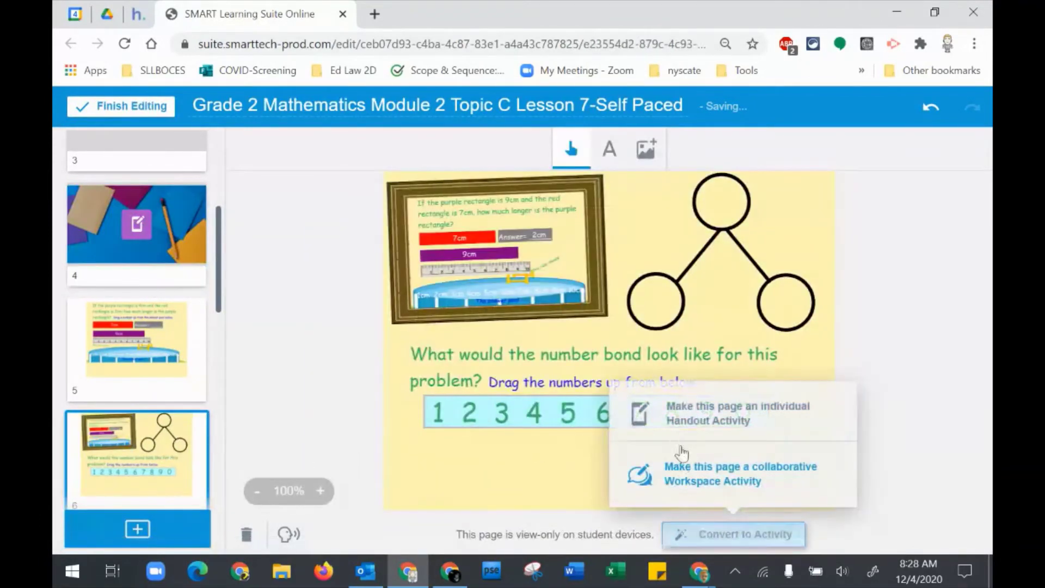
{"action": "left_click", "coordinate": [680, 420]}
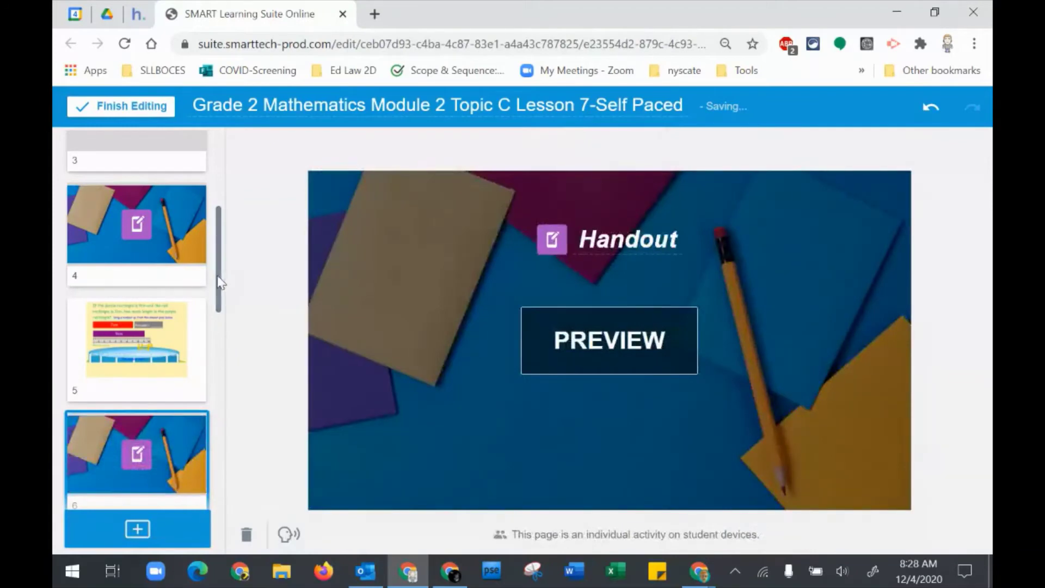
{"action": "left_click_drag", "start_coordinate": [221, 280], "coordinate": [224, 344]}
{"action": "left_click", "coordinate": [169, 325]}
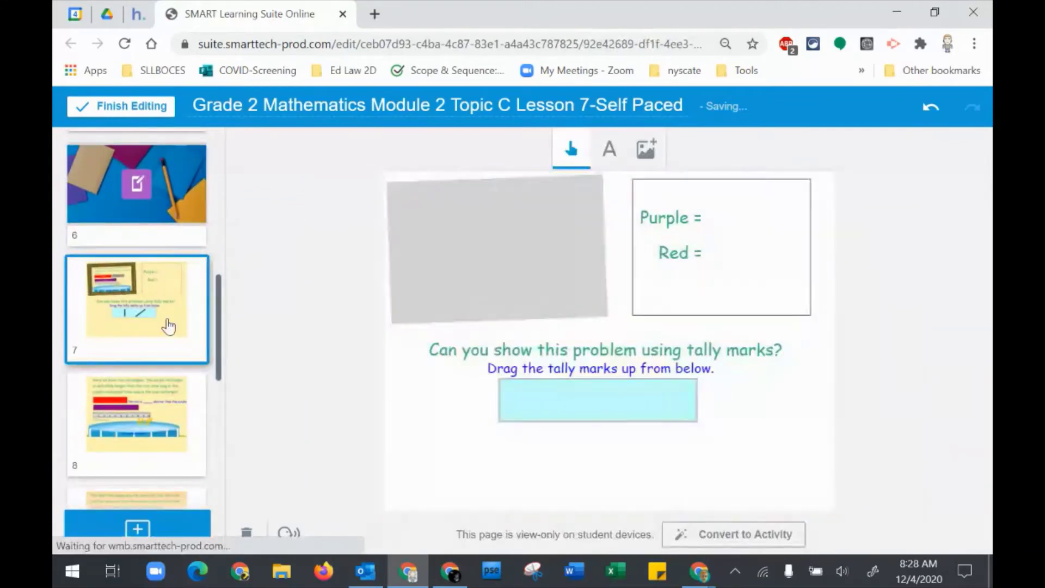
{"action": "left_click", "coordinate": [782, 533]}
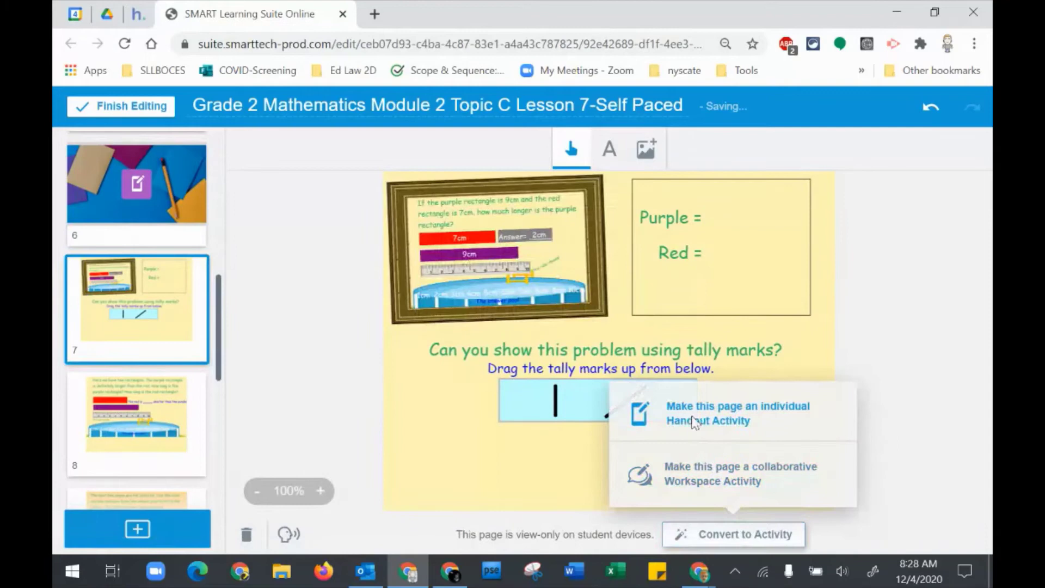
{"action": "left_click", "coordinate": [690, 420]}
Make page 8, the red and purple comparison, a Handout activity and open page 9.
{"action": "left_click", "coordinate": [142, 439]}
{"action": "left_click", "coordinate": [680, 534]}
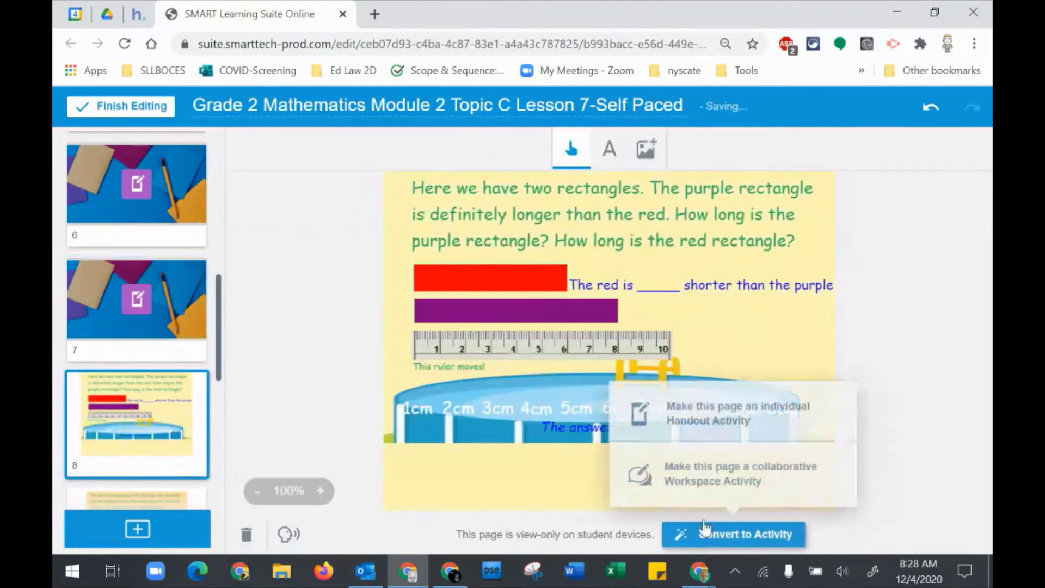
{"action": "left_click", "coordinate": [688, 421]}
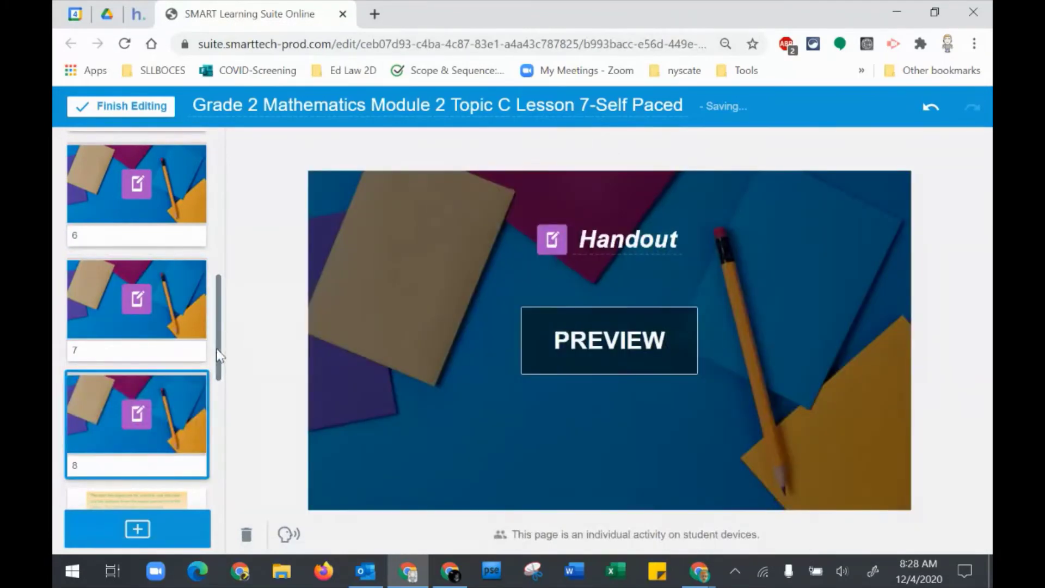
{"action": "left_click_drag", "start_coordinate": [218, 357], "coordinate": [229, 426]}
{"action": "left_click", "coordinate": [170, 251]}
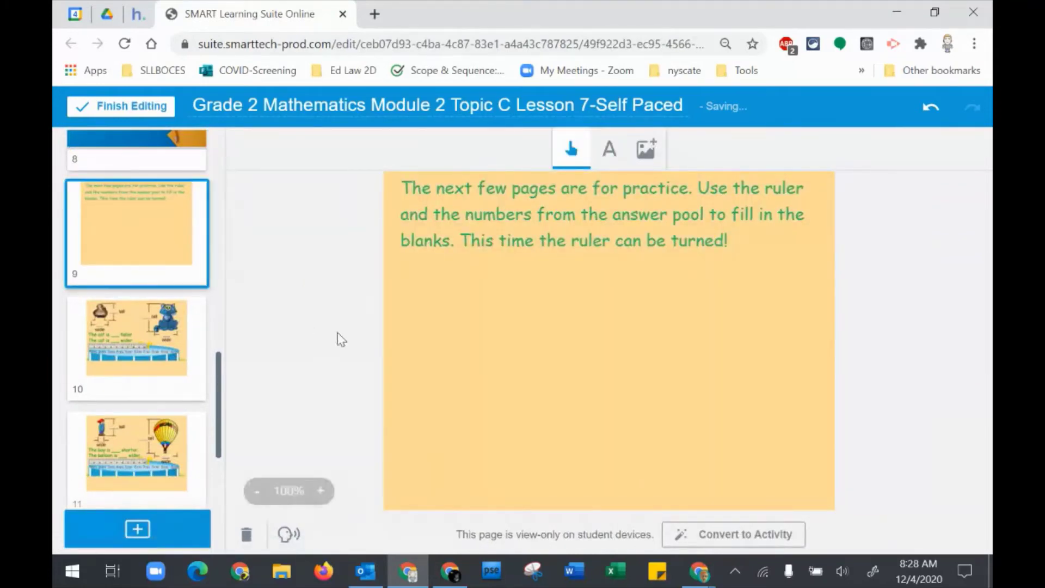
Search online images for ruler, place a photo below page 9's instructions, and lock it.
{"action": "left_click", "coordinate": [646, 150]}
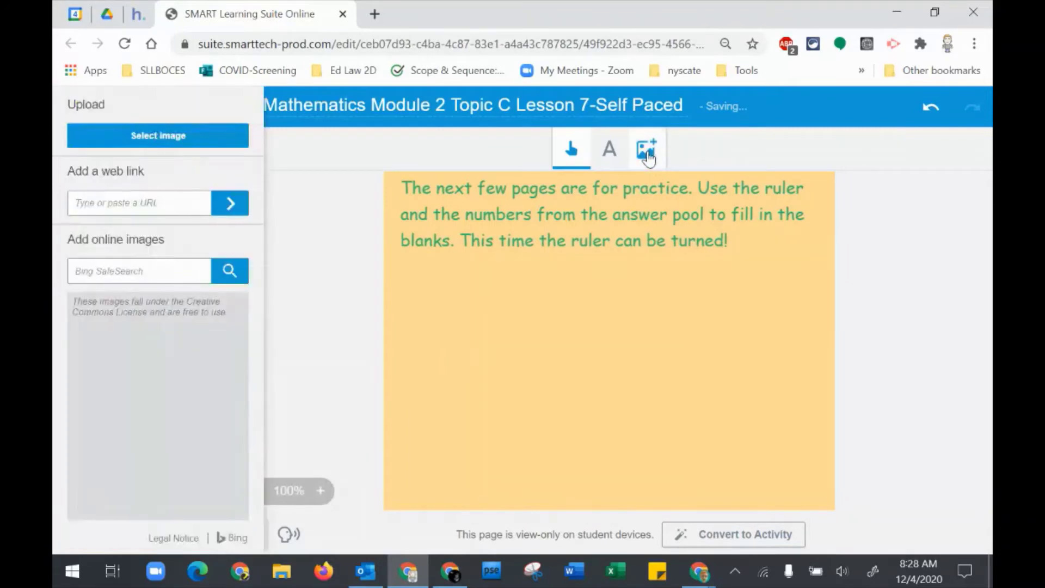
{"action": "left_click", "coordinate": [151, 271]}
{"action": "type", "text": "ruler"}
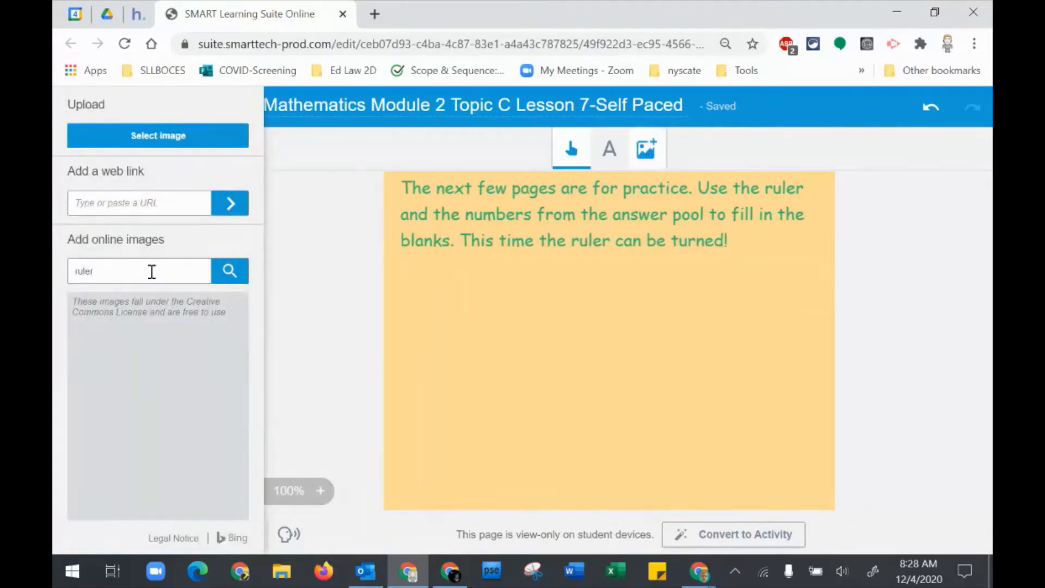
{"action": "key", "text": "Return"}
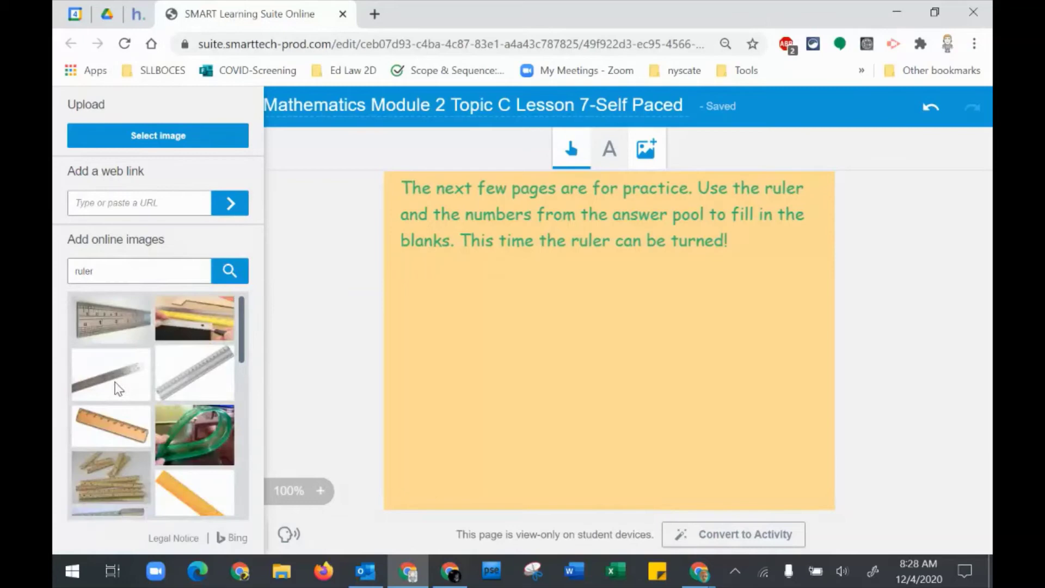
{"action": "left_click_drag", "start_coordinate": [116, 388], "coordinate": [622, 385]}
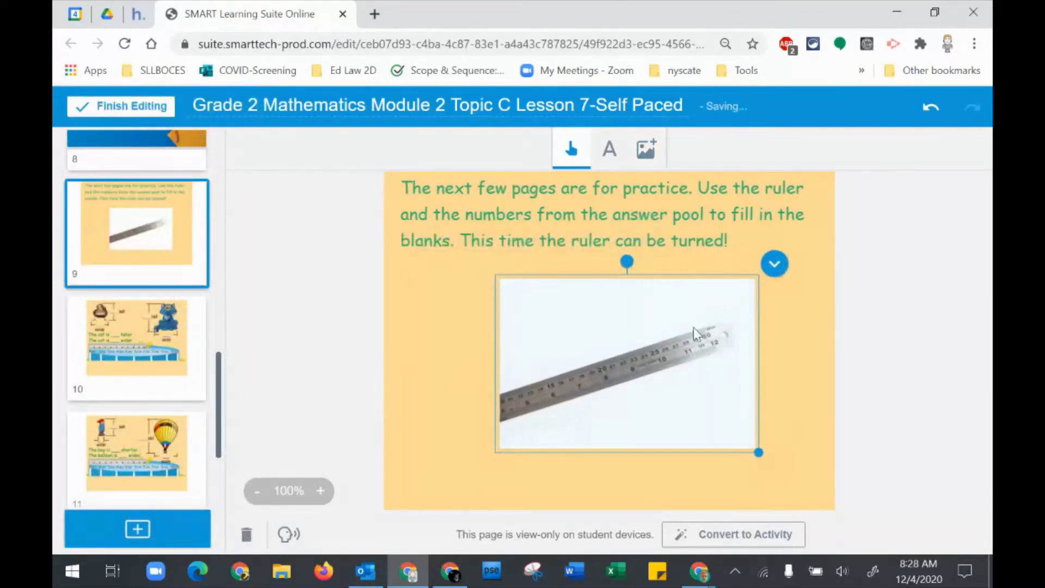
{"action": "left_click", "coordinate": [775, 265]}
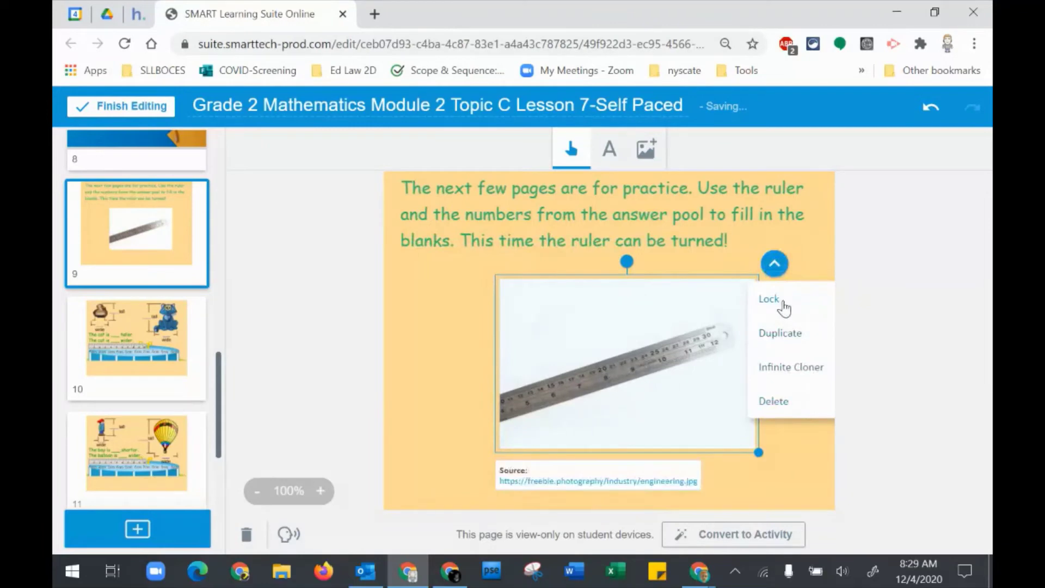
{"action": "left_click", "coordinate": [769, 299]}
{"action": "left_click", "coordinate": [243, 351]}
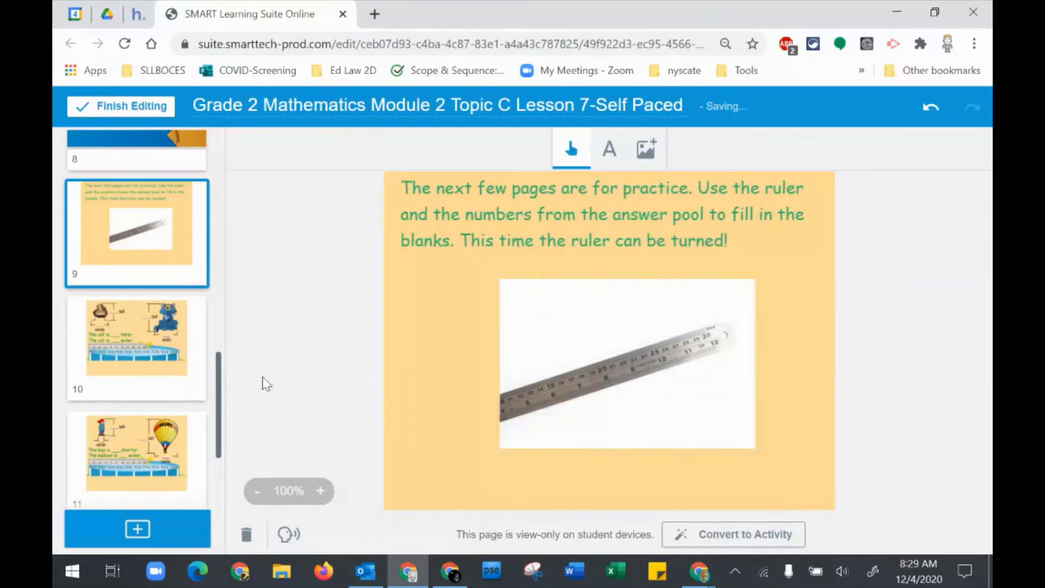
Make measuring page 10, with the duck and cat, an individual Handout activity.
{"action": "left_click", "coordinate": [173, 357]}
{"action": "left_click", "coordinate": [720, 536]}
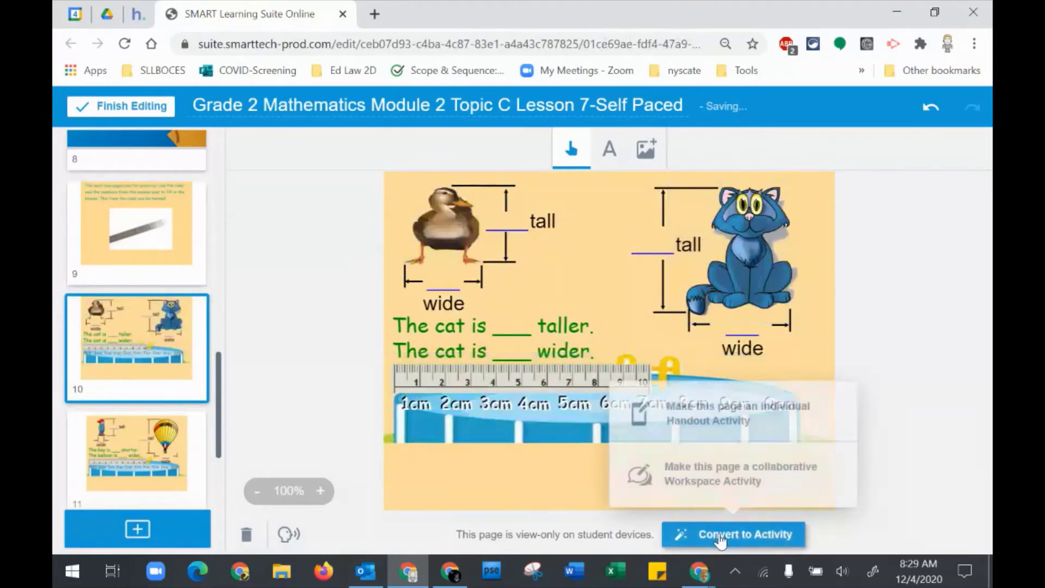
{"action": "left_click", "coordinate": [685, 433]}
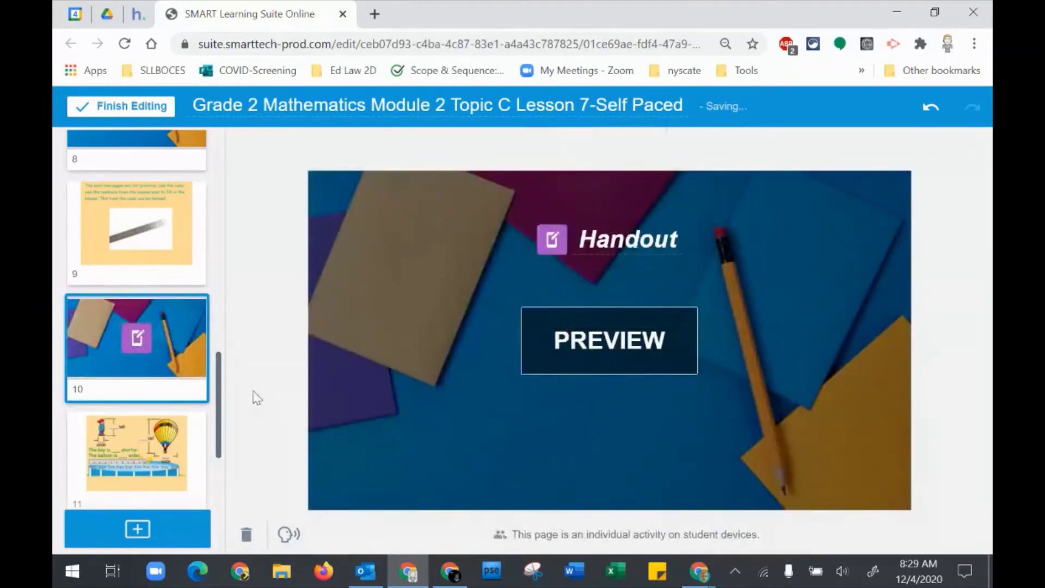
Convert page 11, the boy-and-balloon measuring page, into an individual Handout activity.
{"action": "left_click", "coordinate": [170, 458]}
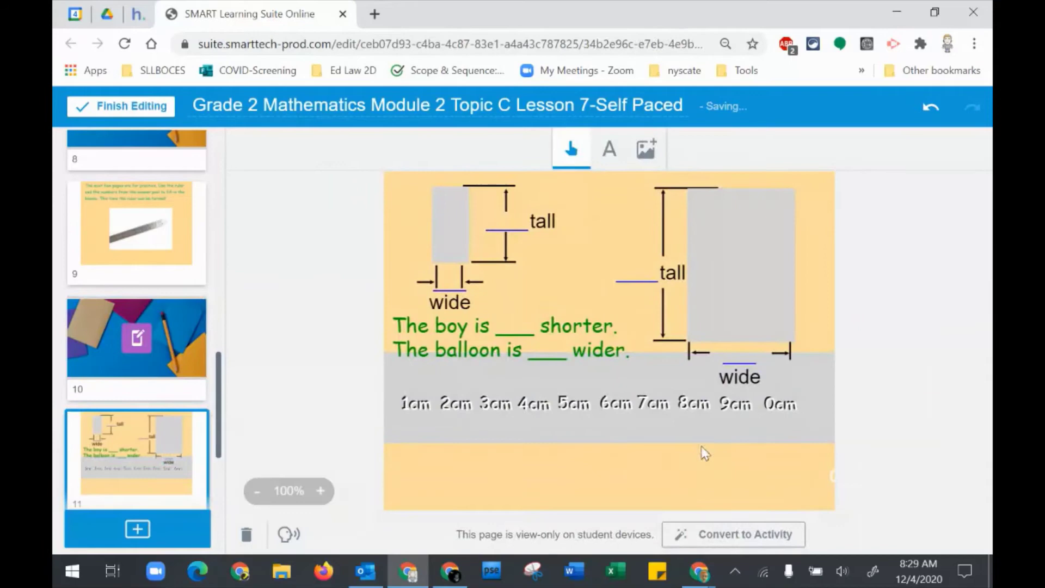
{"action": "mouse_move", "coordinate": [499, 379]}
{"action": "left_mouse_down"}
{"action": "mouse_move", "coordinate": [540, 326]}
{"action": "mouse_move", "coordinate": [539, 290]}
{"action": "mouse_move", "coordinate": [526, 351]}
{"action": "mouse_move", "coordinate": [507, 380]}
{"action": "mouse_move", "coordinate": [495, 380]}
{"action": "mouse_move", "coordinate": [491, 360]}
{"action": "mouse_move", "coordinate": [490, 378]}
{"action": "mouse_move", "coordinate": [517, 372]}
{"action": "left_mouse_up"}
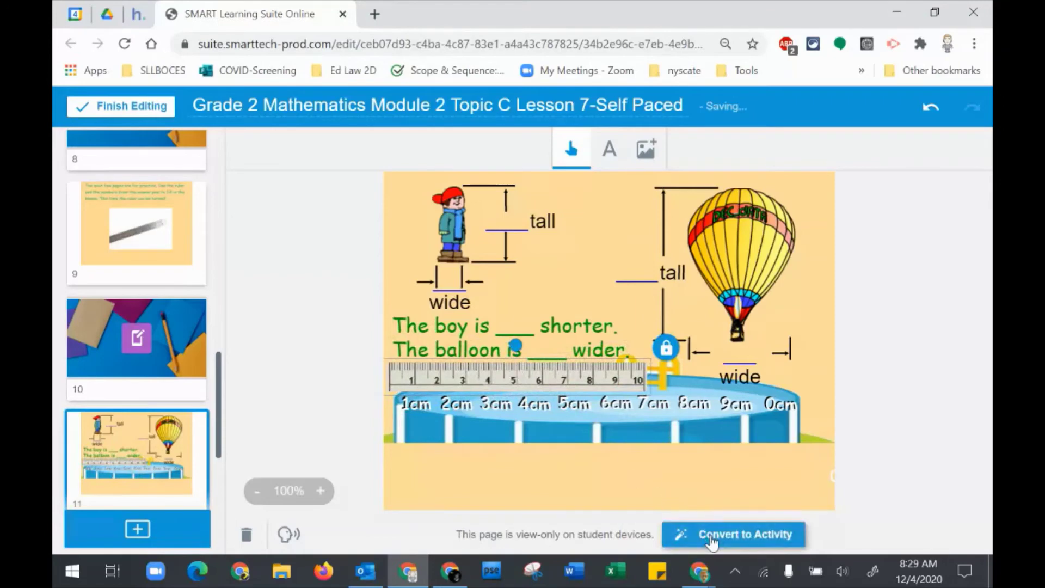
{"action": "left_click", "coordinate": [732, 534]}
{"action": "left_click", "coordinate": [747, 418]}
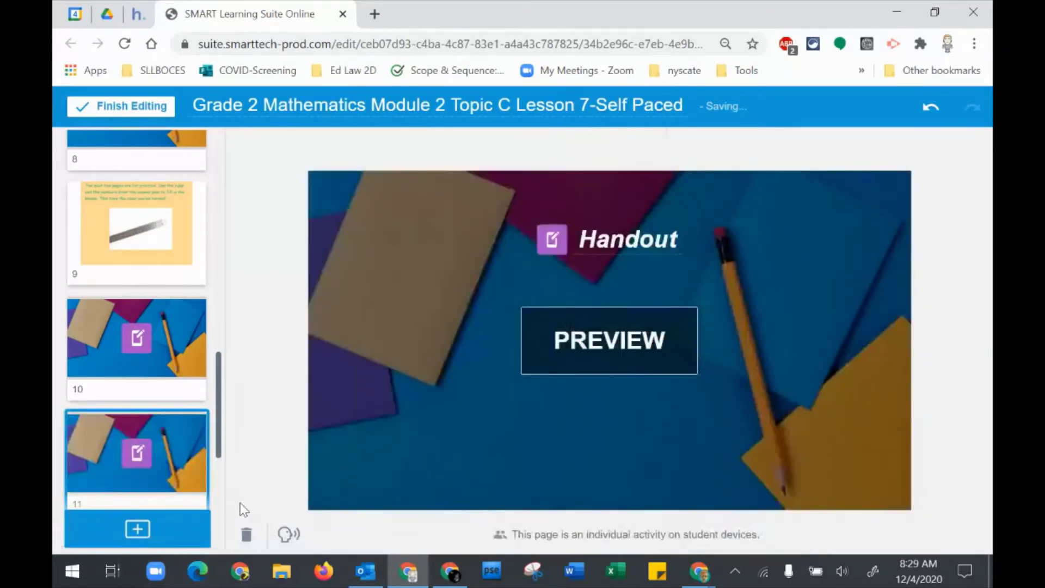
{"action": "left_click_drag", "start_coordinate": [219, 439], "coordinate": [219, 504]}
Go past pages 12 and 13, then delete the leftover pencil-and-ruler page 14.
{"action": "left_click", "coordinate": [128, 299]}
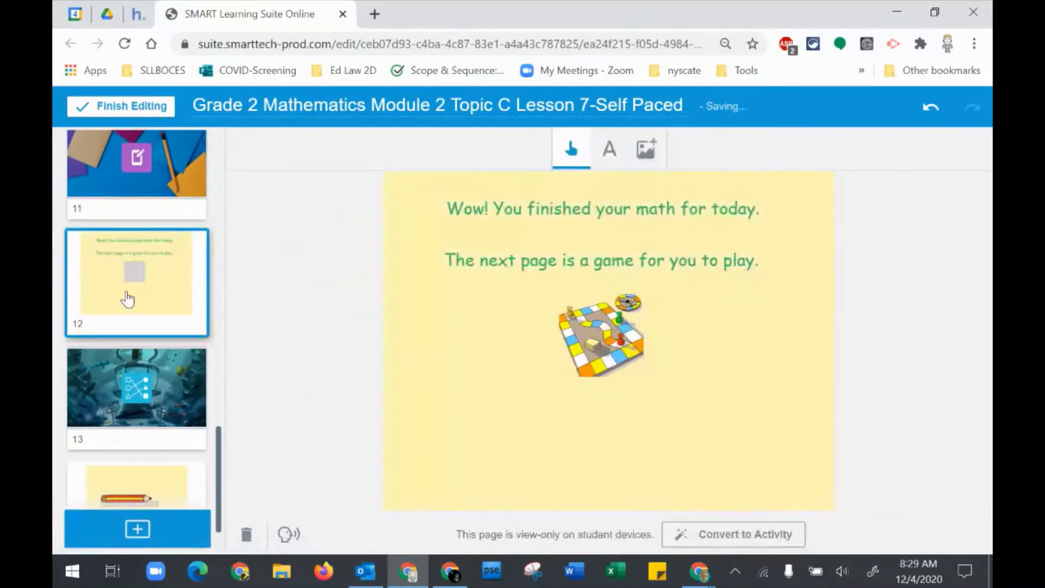
{"action": "left_click", "coordinate": [179, 399]}
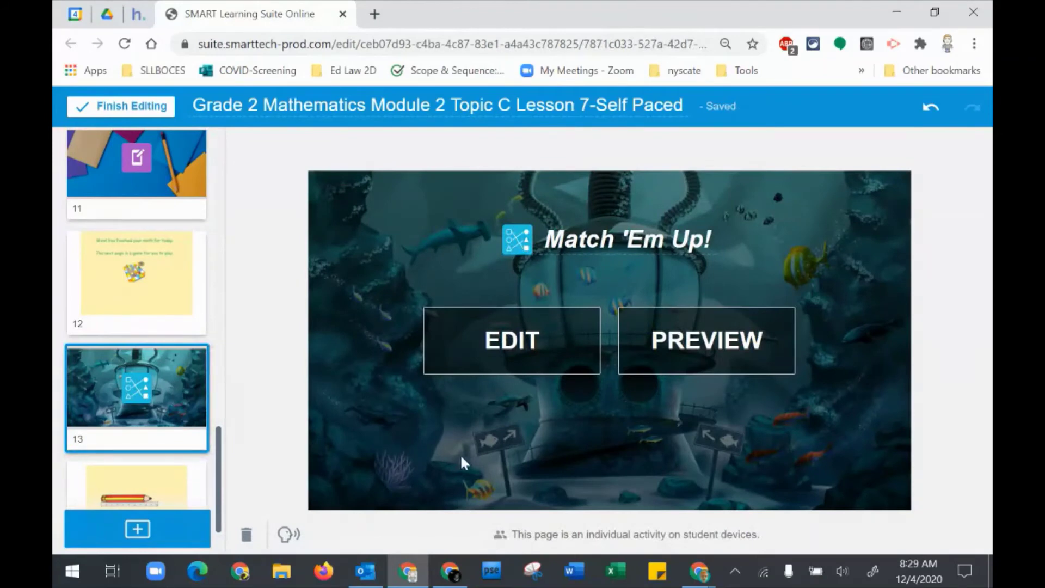
{"action": "scroll", "coordinate": [220, 466], "scroll_direction": "down", "scroll_amount": 2}
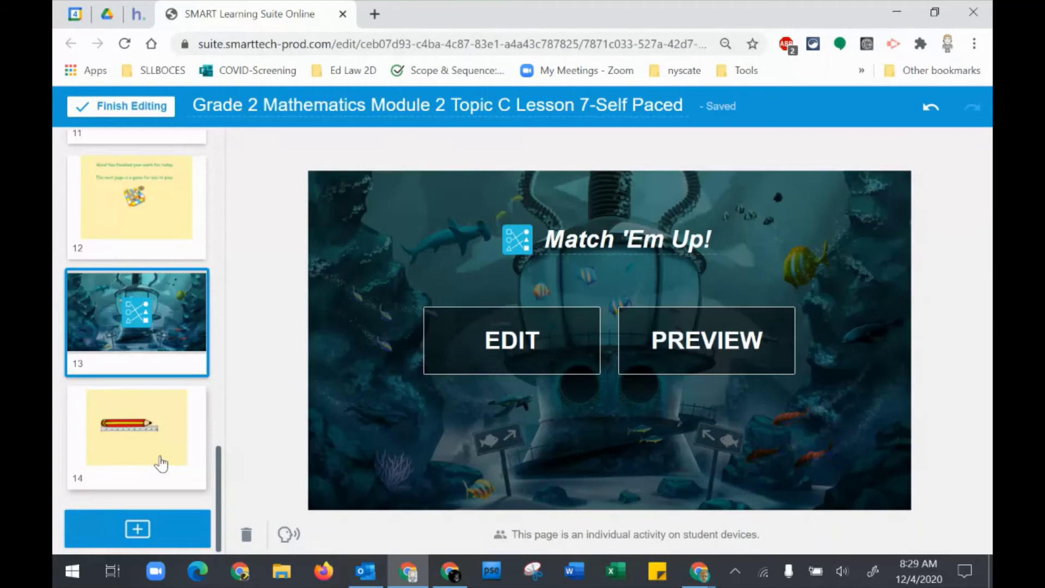
{"action": "left_click", "coordinate": [164, 421]}
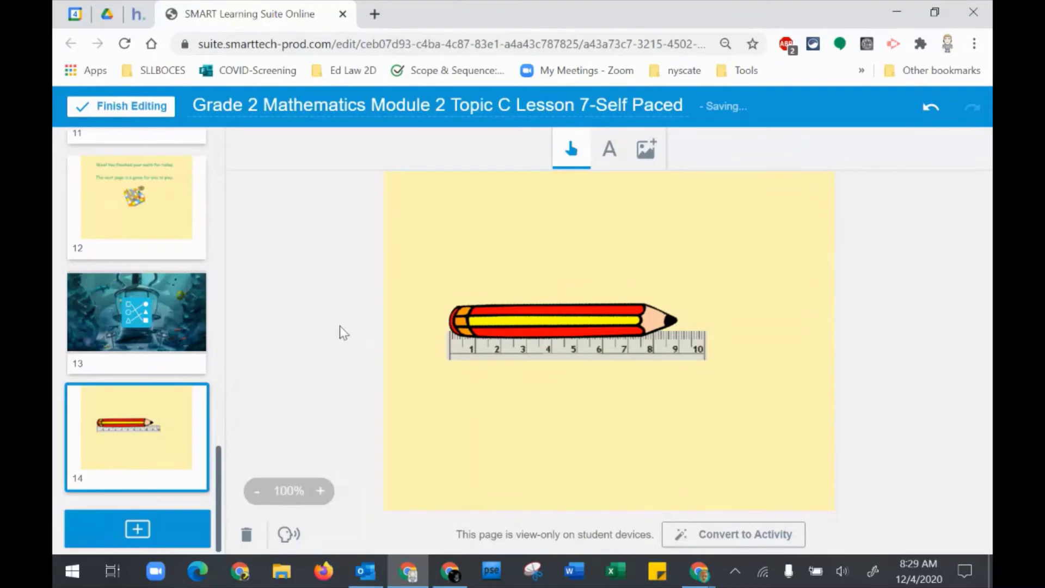
{"action": "left_click", "coordinate": [246, 533]}
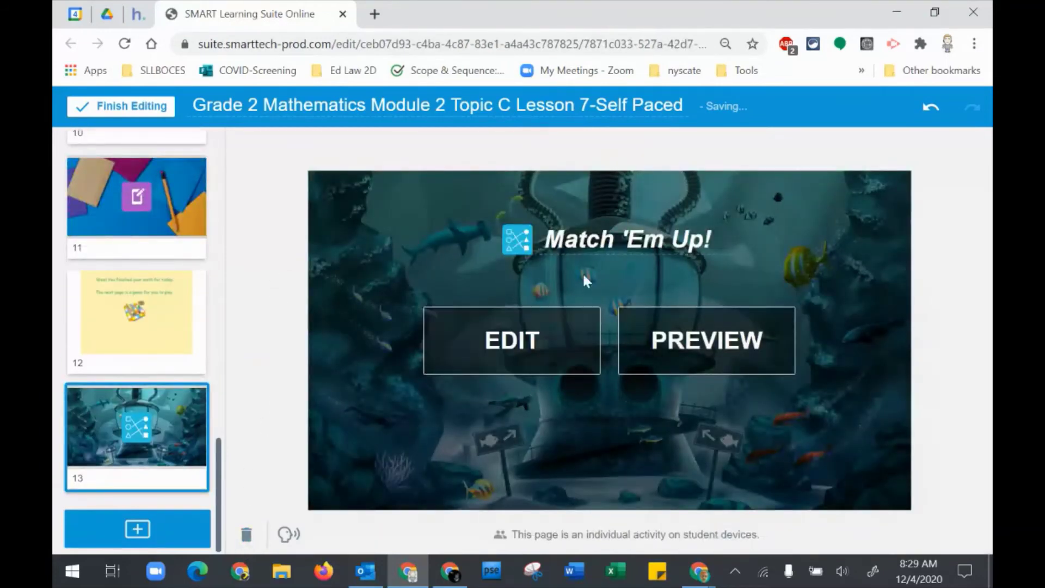
{"action": "left_click", "coordinate": [697, 339]}
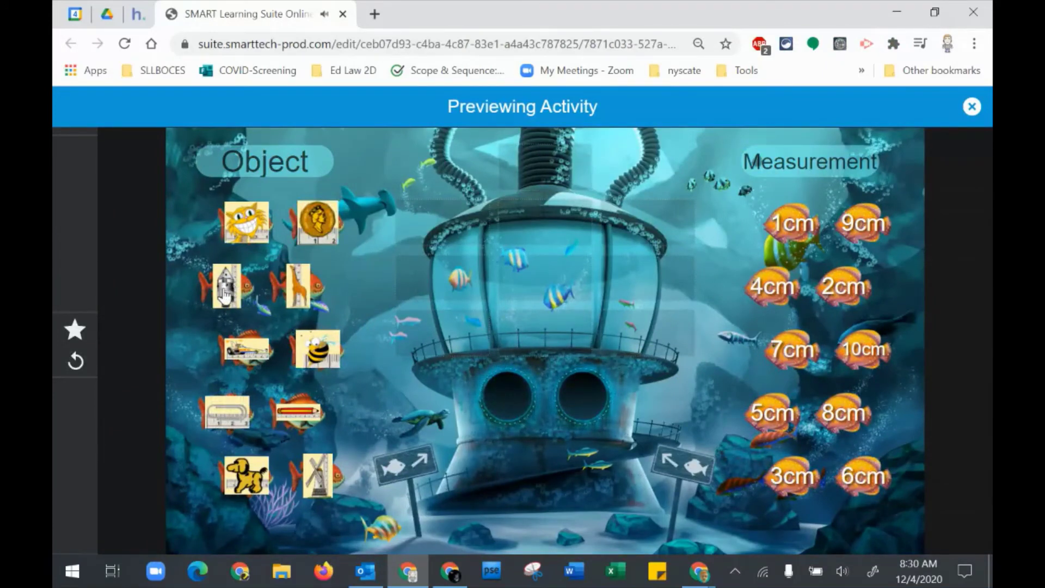
{"action": "left_click_drag", "start_coordinate": [227, 287], "coordinate": [507, 396]}
{"action": "left_click_drag", "start_coordinate": [826, 411], "coordinate": [586, 400]}
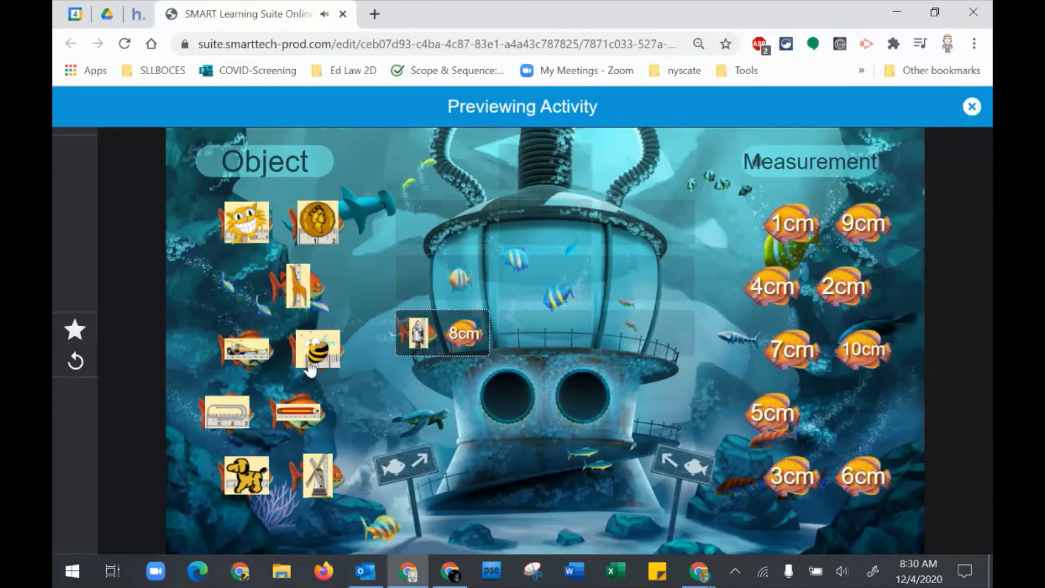
{"action": "left_click_drag", "start_coordinate": [314, 357], "coordinate": [503, 402]}
{"action": "left_click_drag", "start_coordinate": [774, 426], "coordinate": [583, 400]}
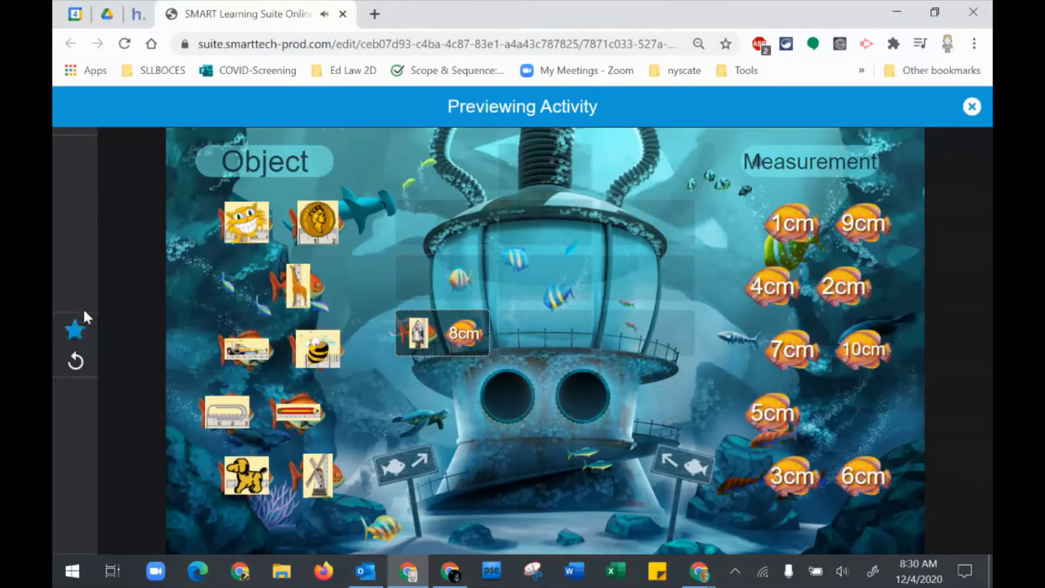
{"action": "left_click", "coordinate": [972, 106]}
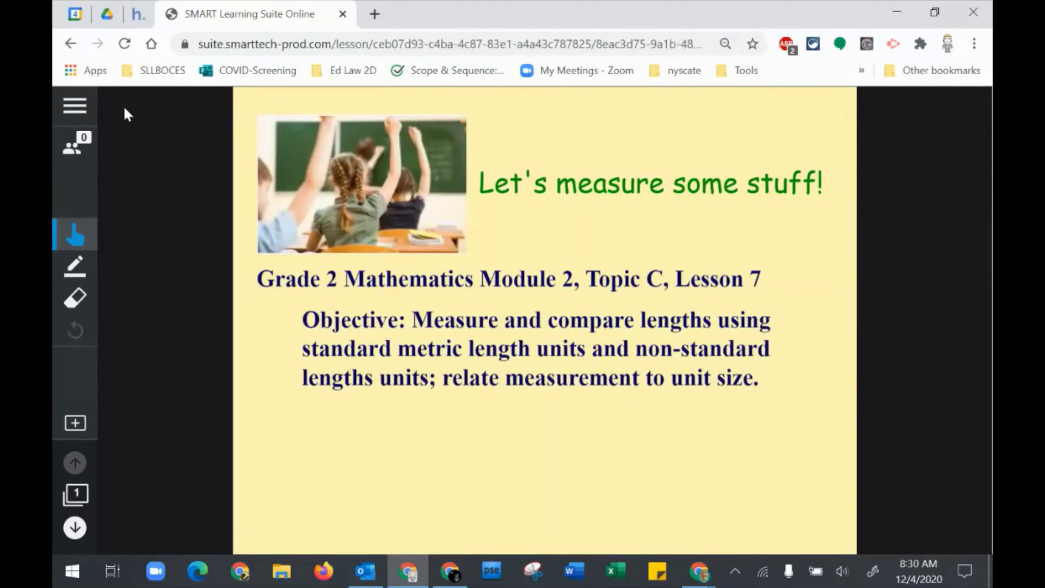
Close the SMART Learning Suite lesson tab to return to Google Drive's My Drive.
{"action": "left_click", "coordinate": [343, 14]}
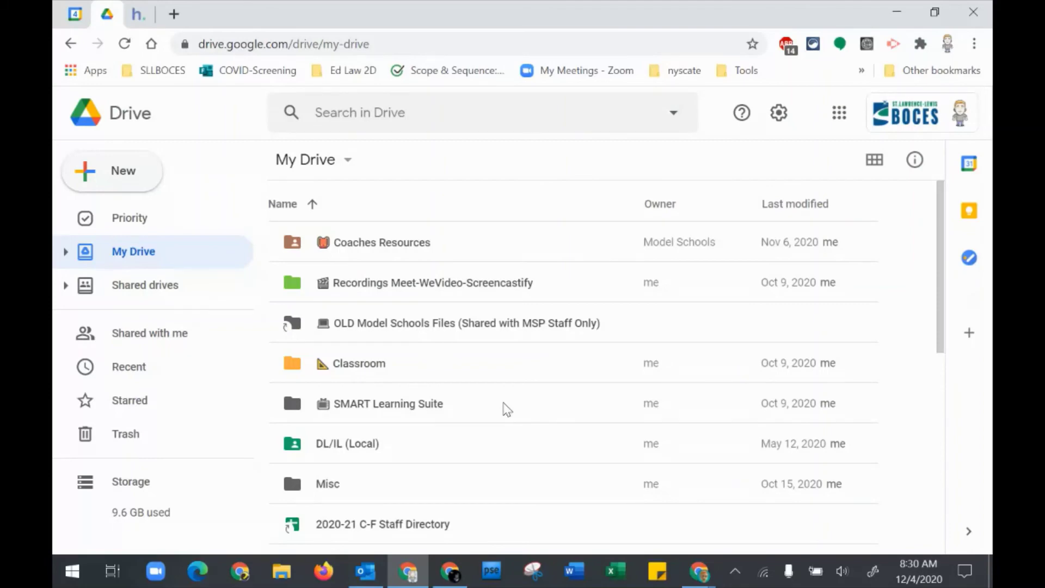
Drag the Grade 2 Lesson 7-Self Paced.sls file into the SMART Learning Suite folder and confirm it's there.
{"action": "left_click", "coordinate": [453, 412]}
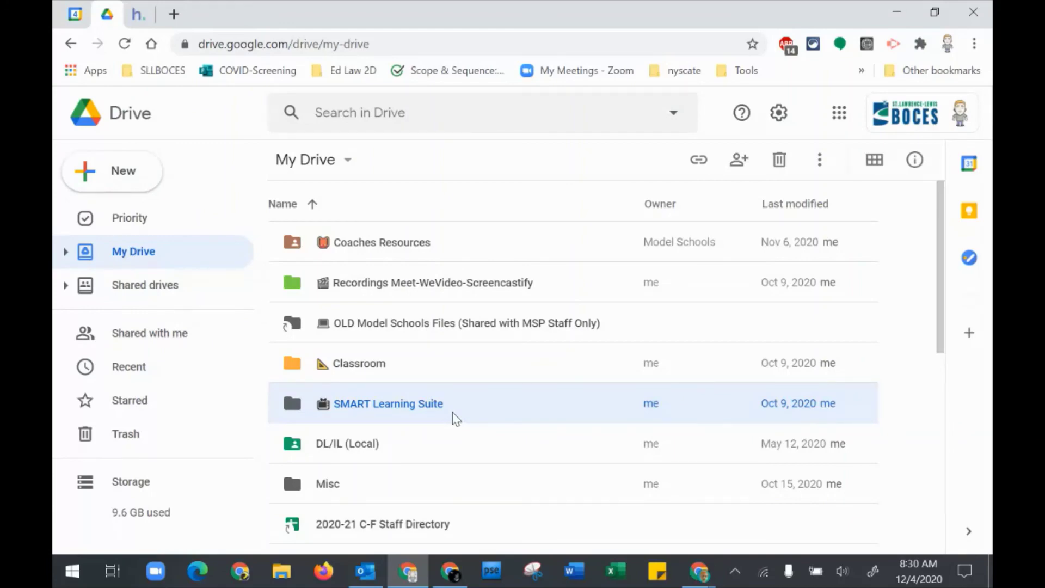
{"action": "scroll", "coordinate": [452, 412], "scroll_direction": "down", "scroll_amount": 5}
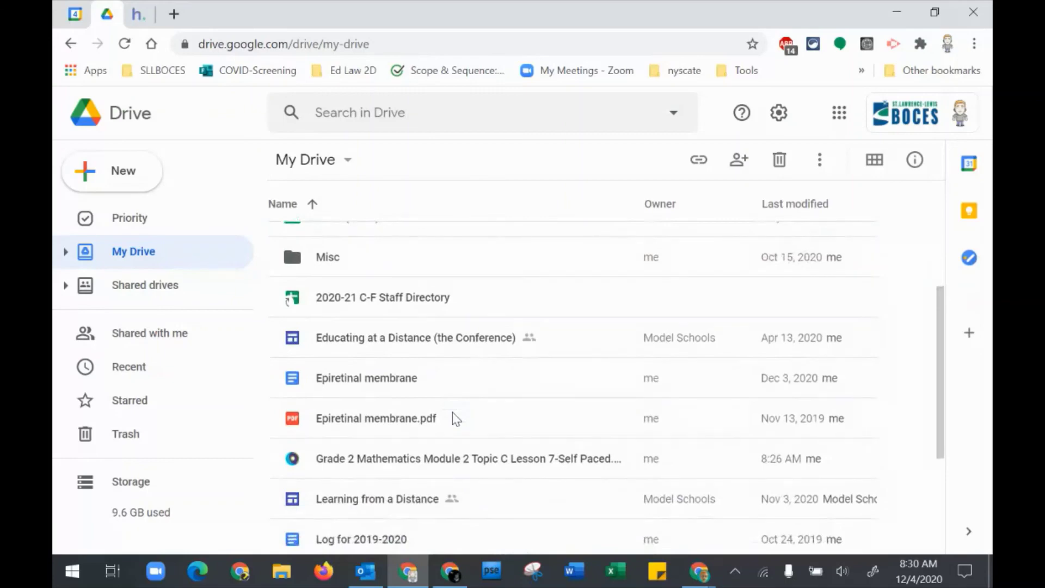
{"action": "left_click_drag", "start_coordinate": [437, 460], "coordinate": [416, 277]}
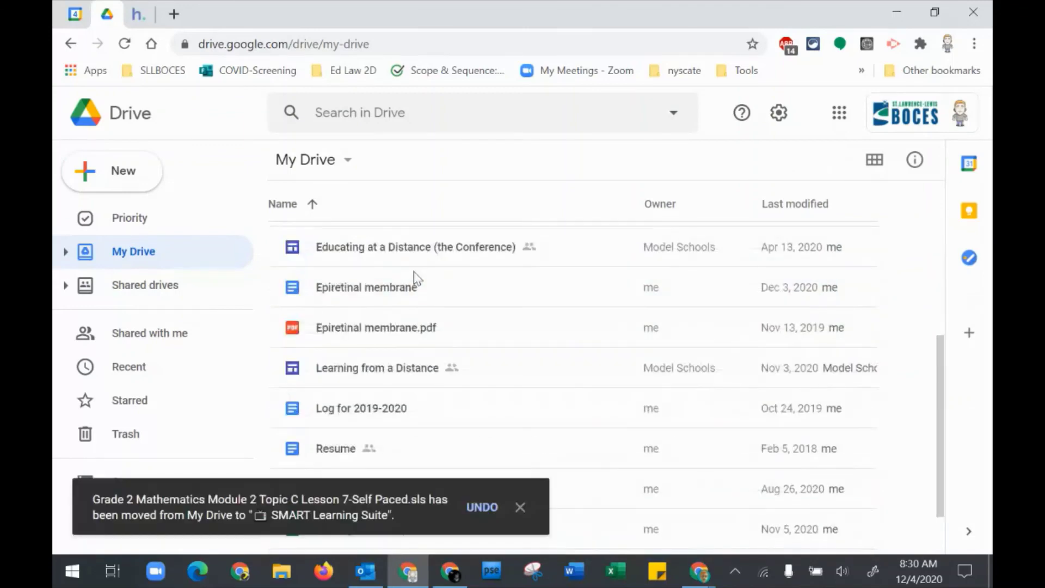
{"action": "scroll", "coordinate": [527, 321], "scroll_direction": "up", "scroll_amount": 5}
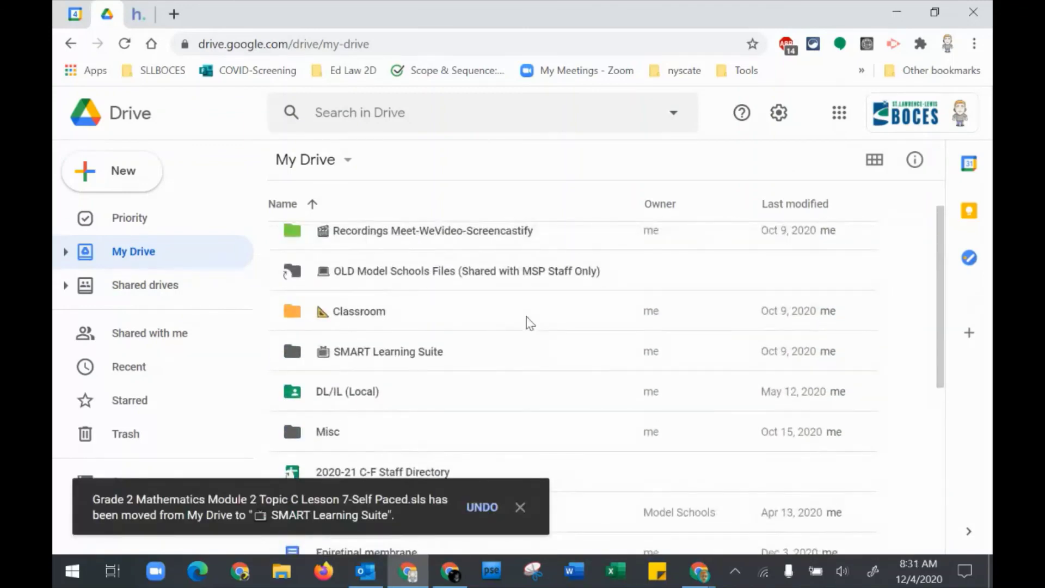
{"action": "double_click", "coordinate": [403, 352]}
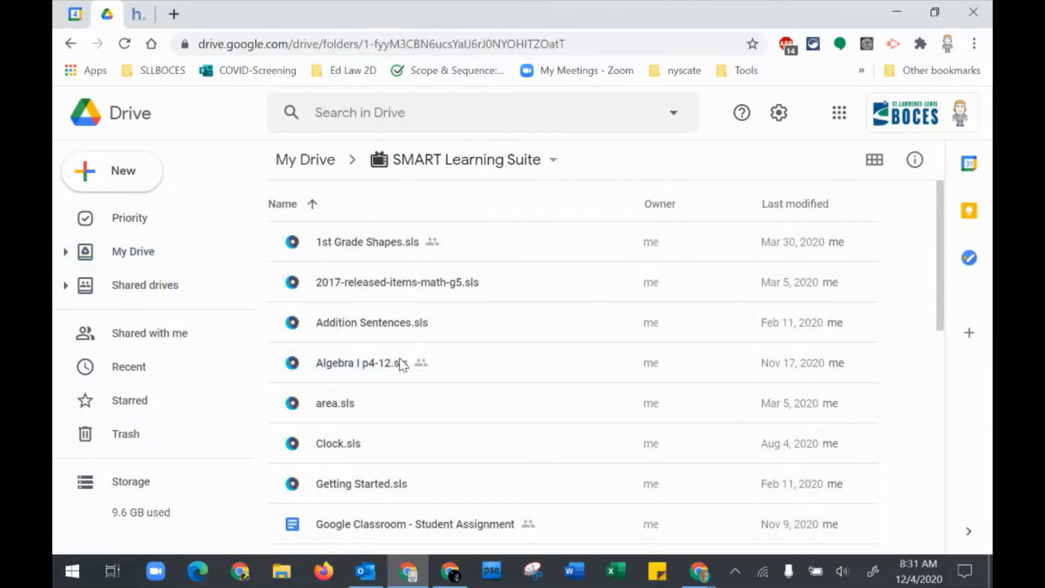
{"action": "scroll", "coordinate": [544, 469], "scroll_direction": "down", "scroll_amount": 6}
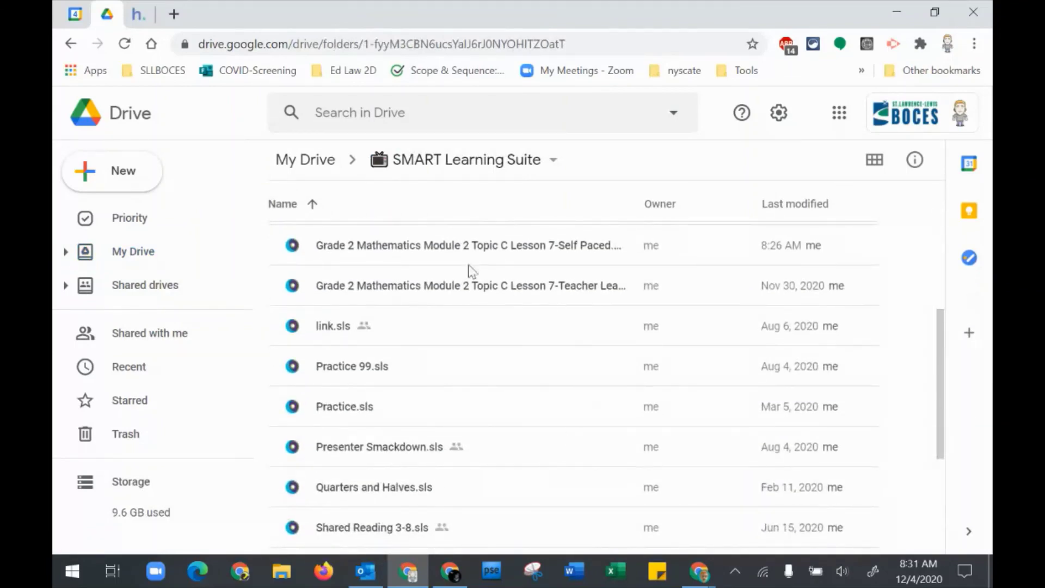
{"action": "left_click", "coordinate": [385, 252]}
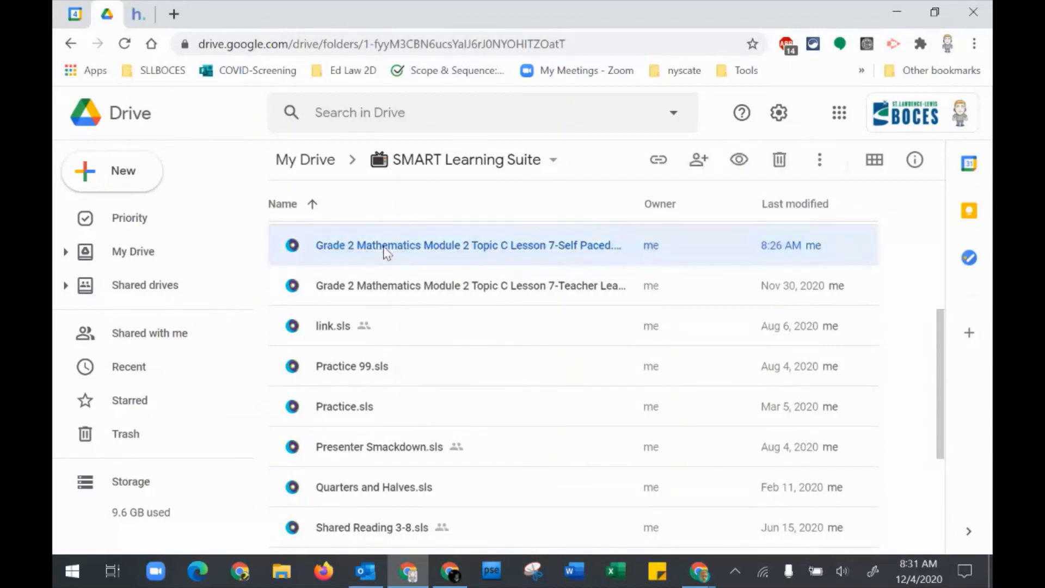